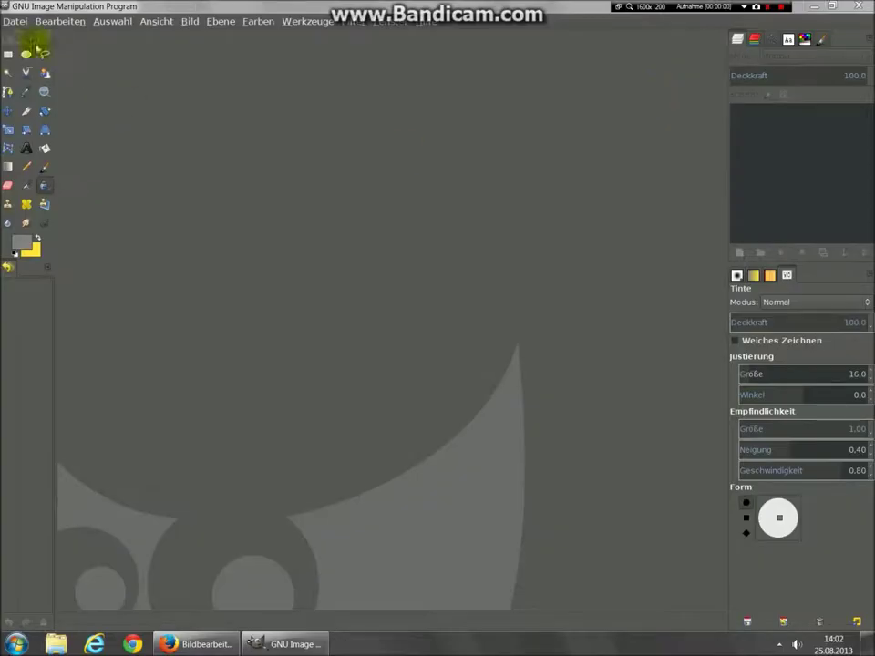
Open IMG_1875, IMG_1876 and IMG_1877 from Digicams/2013-08-25 as layers of one image
{"action": "left_click", "coordinate": [23, 20]}
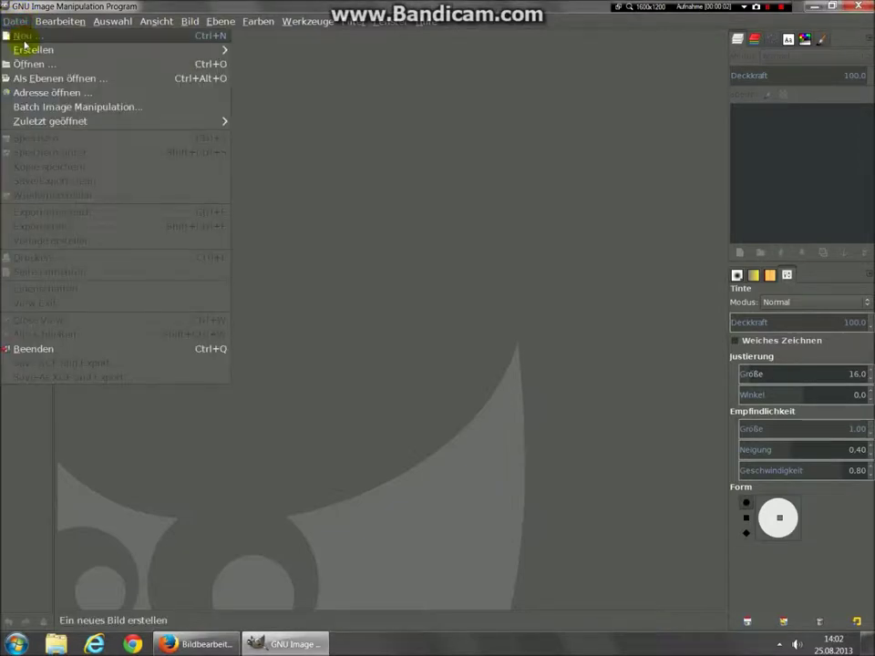
{"action": "left_click", "coordinate": [40, 80]}
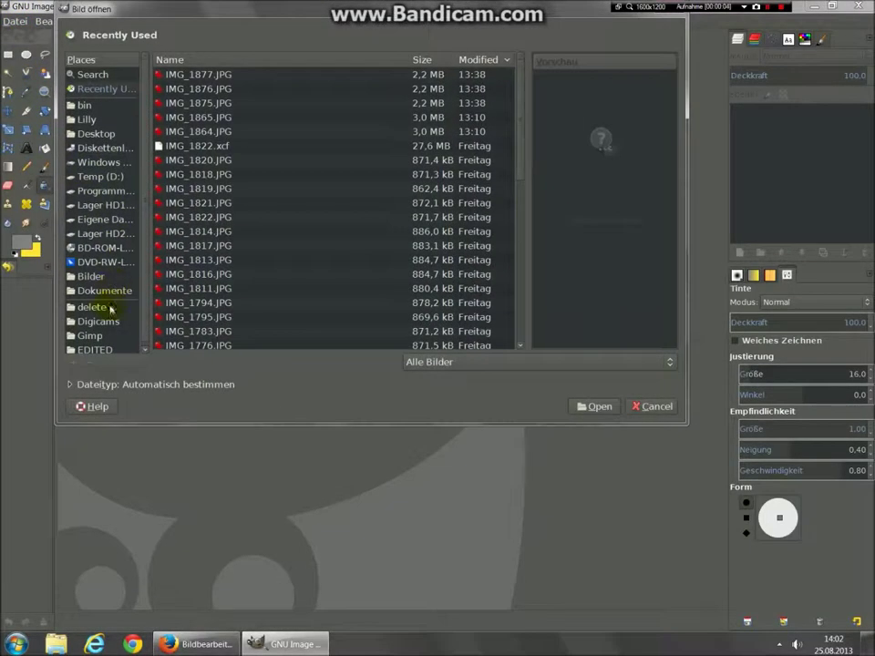
{"action": "left_click", "coordinate": [96, 321]}
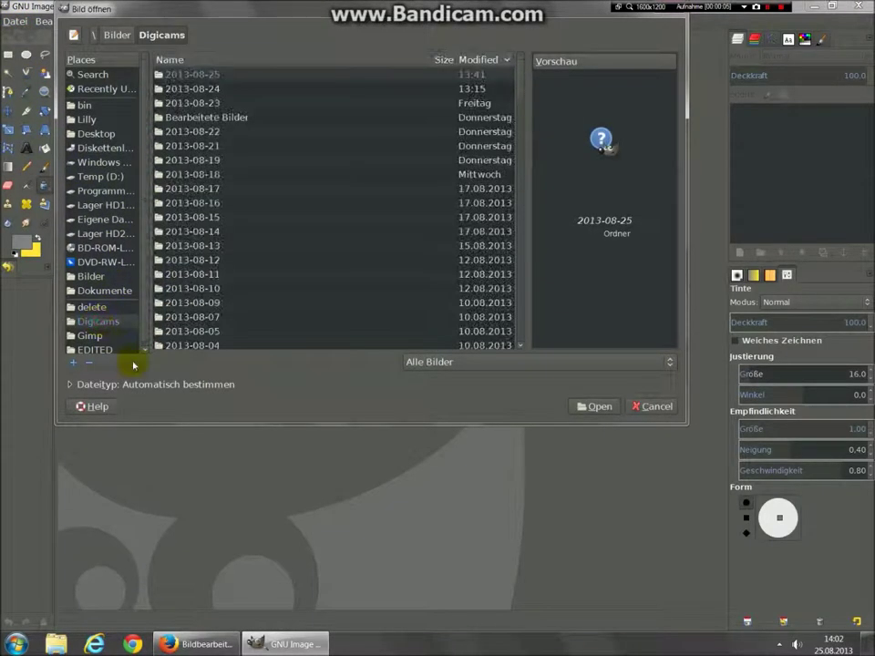
{"action": "double_click", "coordinate": [201, 76]}
{"action": "left_click_drag", "start_coordinate": [208, 91], "coordinate": [219, 116]}
{"action": "left_click", "coordinate": [590, 405]}
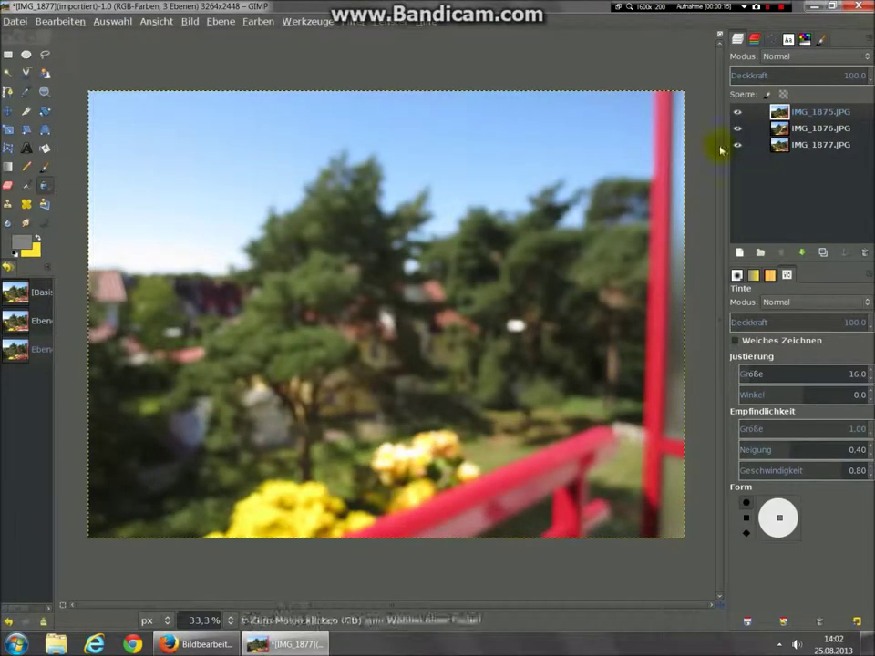
Move IMG_1875 to the bottom of the stack, compare the layers, and hide IMG_1876
{"action": "left_click_drag", "start_coordinate": [816, 111], "coordinate": [812, 150]}
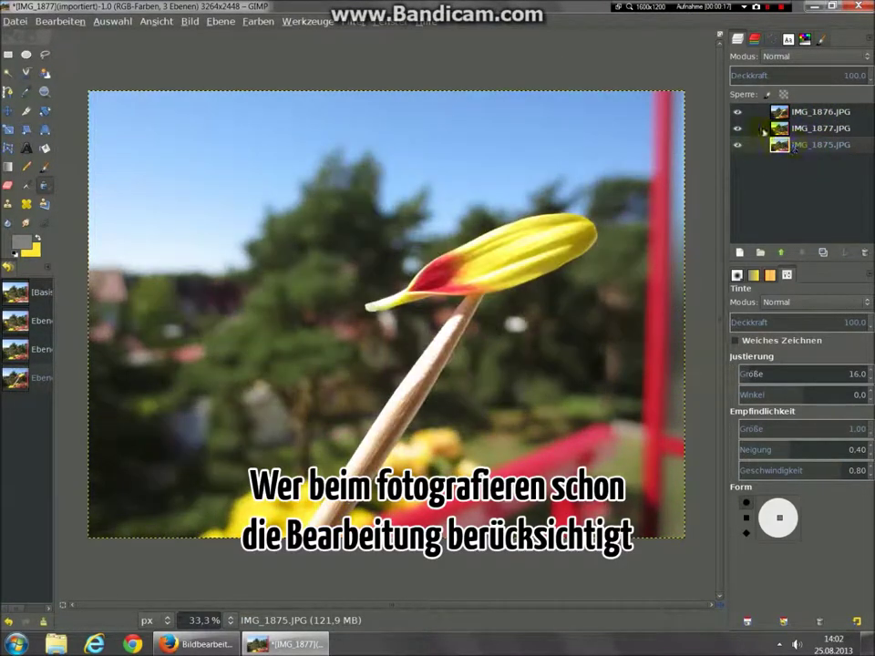
{"action": "left_click", "coordinate": [738, 112]}
{"action": "left_click", "coordinate": [738, 112]}
{"action": "left_click", "coordinate": [738, 112]}
{"action": "left_click", "coordinate": [738, 127]}
{"action": "left_click", "coordinate": [738, 128]}
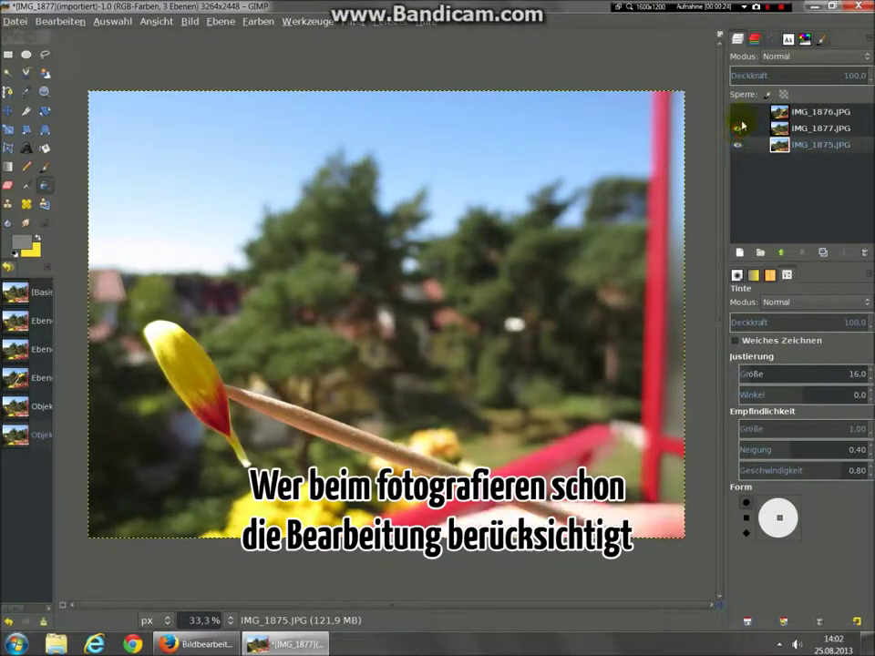
{"action": "left_click", "coordinate": [738, 112]}
{"action": "left_click", "coordinate": [737, 112]}
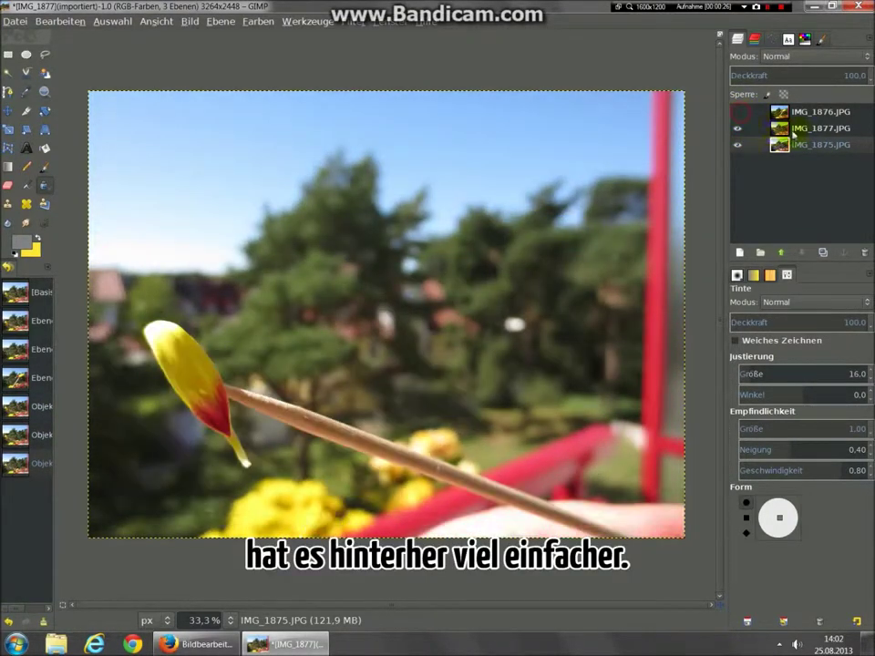
Add a white layer mask to IMG_1877 and zoom in on its petal
{"action": "left_click", "coordinate": [792, 129]}
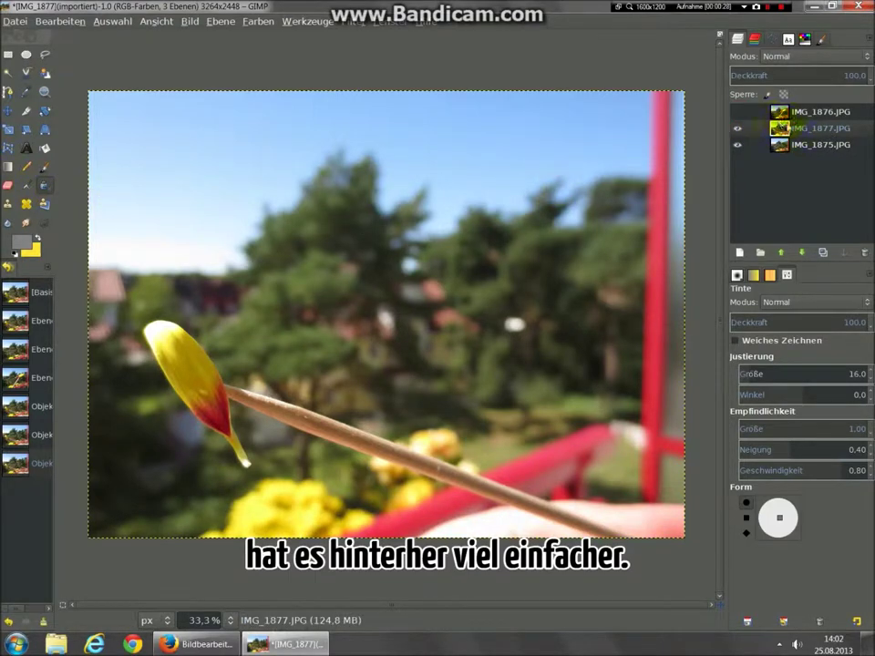
{"action": "right_click", "coordinate": [783, 128]}
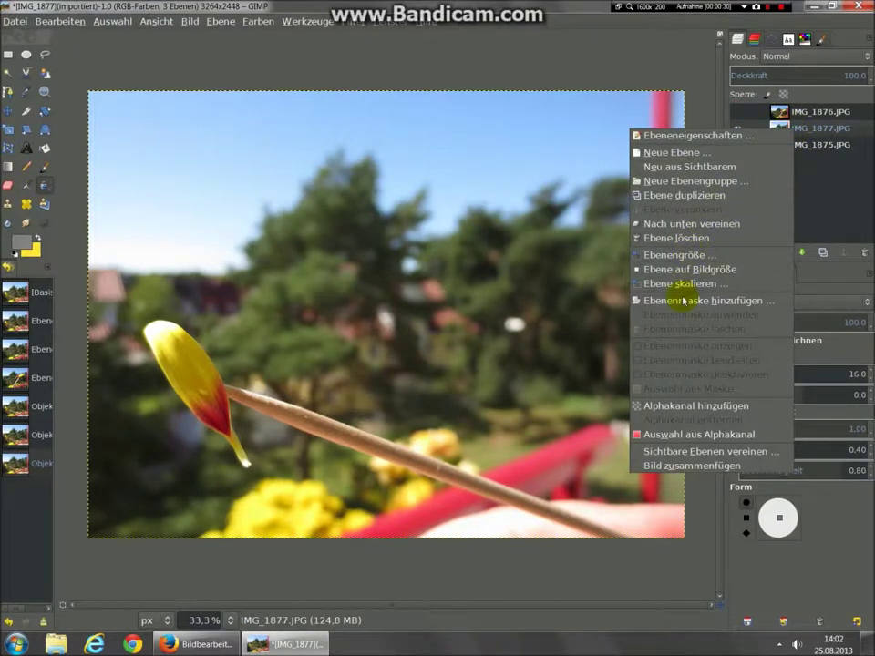
{"action": "left_click", "coordinate": [683, 301]}
{"action": "left_click", "coordinate": [191, 232]}
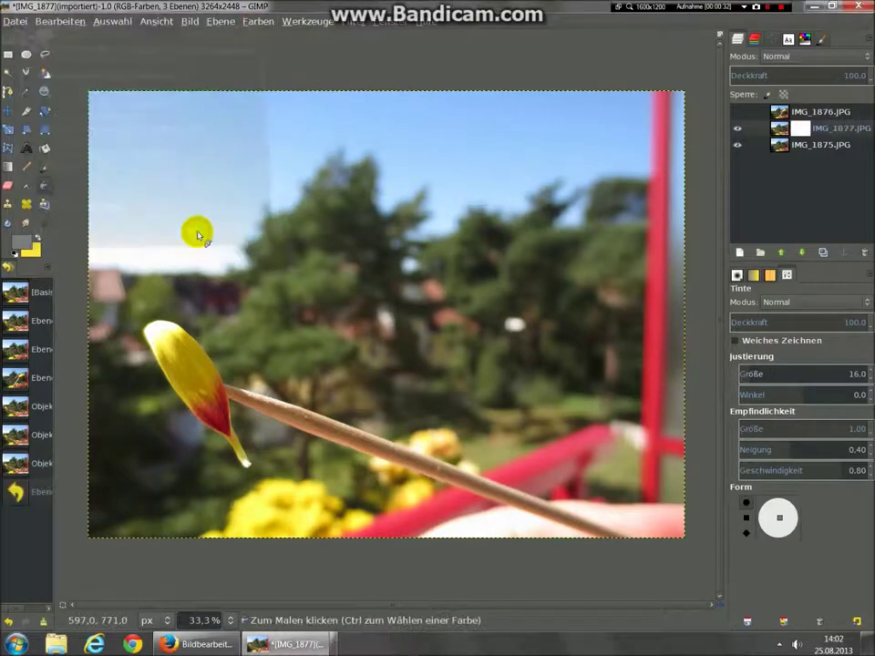
{"action": "left_click", "coordinate": [43, 91]}
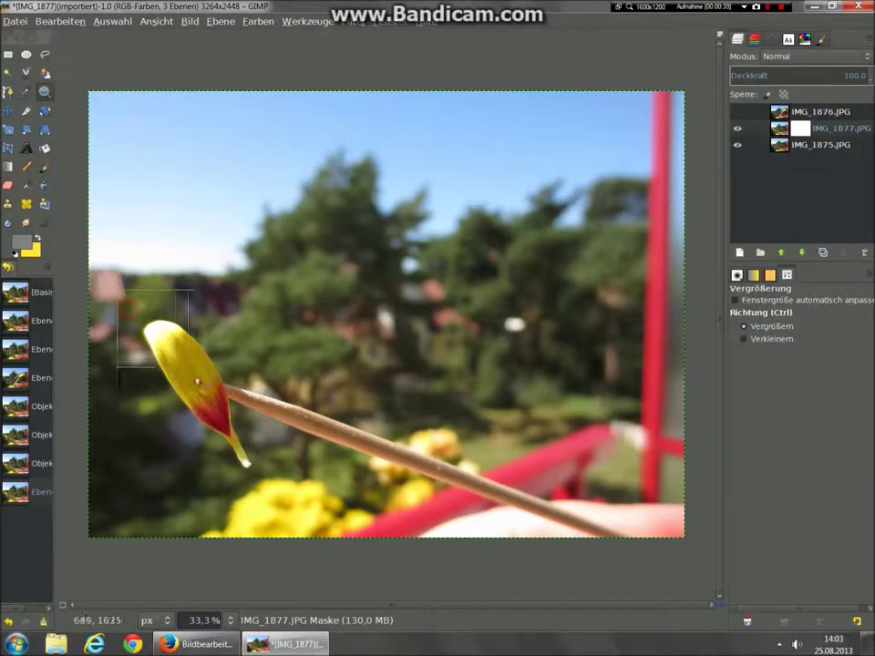
{"action": "left_click_drag", "start_coordinate": [299, 498], "coordinate": [300, 498]}
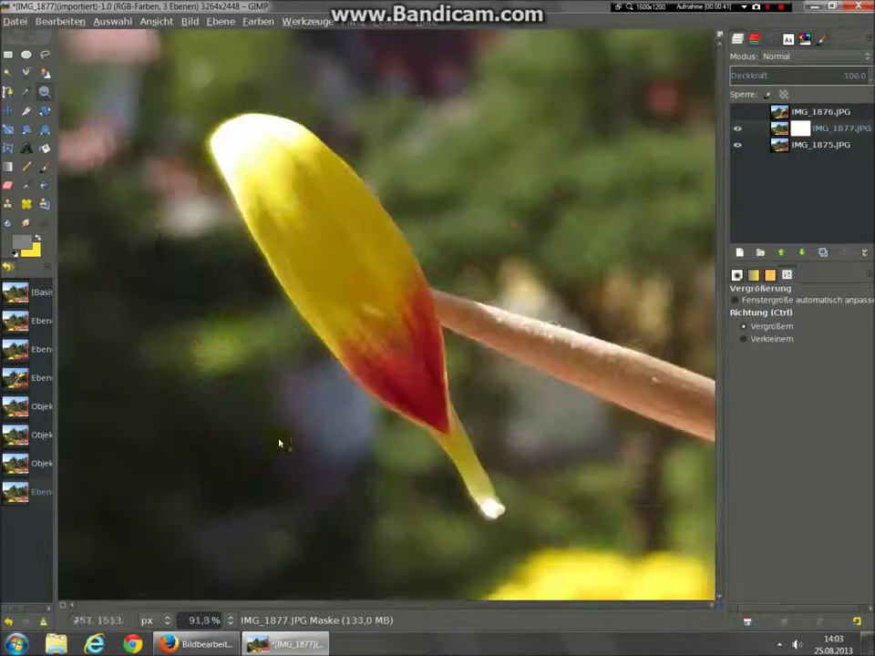
Start an Intelligent Scissors outline at the petal's top and trace down its right edge
{"action": "left_click", "coordinate": [26, 77]}
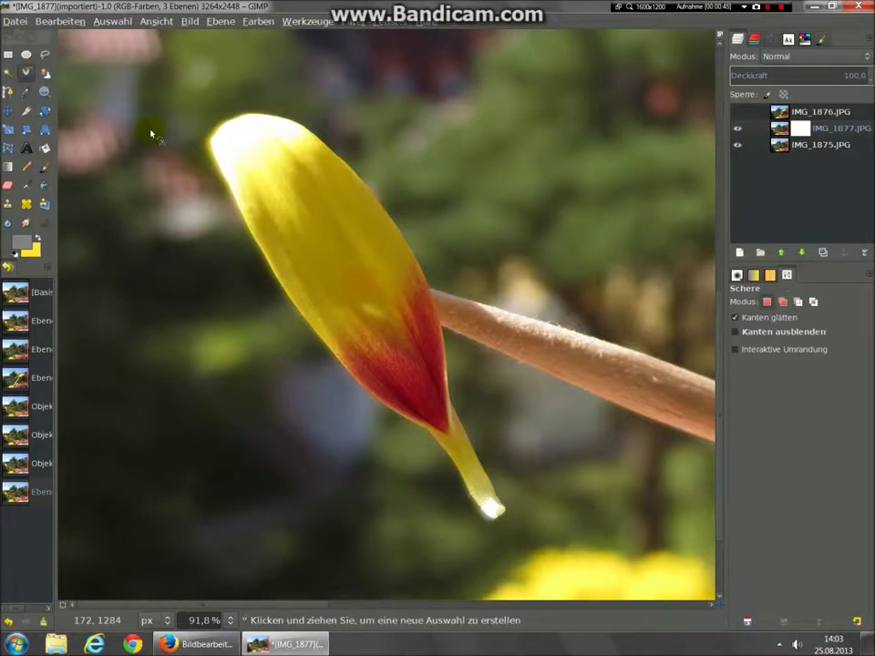
{"action": "left_click", "coordinate": [246, 115]}
{"action": "left_click", "coordinate": [386, 212]}
{"action": "left_click", "coordinate": [425, 279]}
{"action": "left_click", "coordinate": [444, 359]}
{"action": "left_click", "coordinate": [465, 433]}
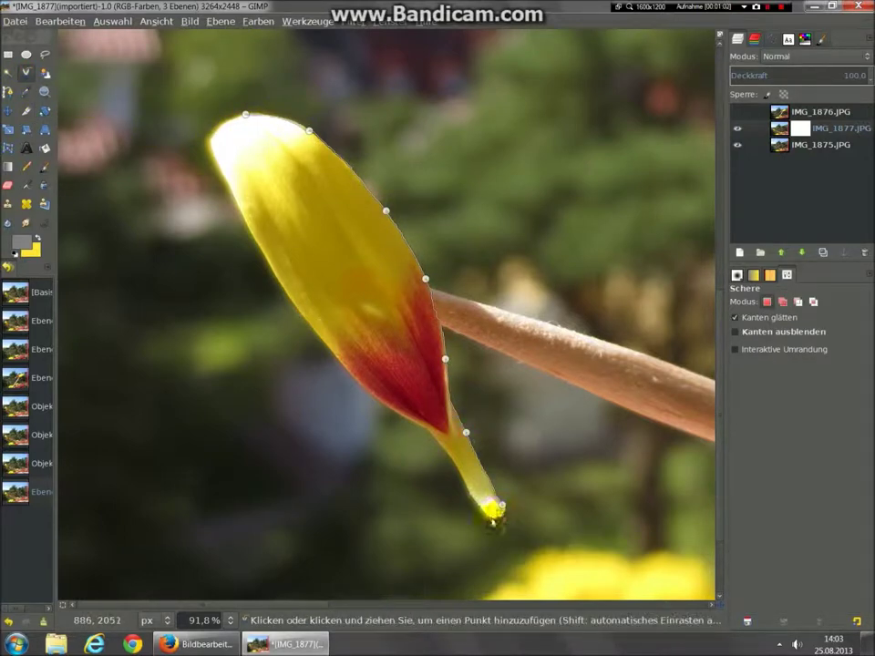
Trace up the petal's left edge, close the outline, and convert it to a selection
{"action": "left_click", "coordinate": [309, 322]}
{"action": "left_click", "coordinate": [221, 174]}
{"action": "left_click", "coordinate": [211, 135]}
{"action": "left_click", "coordinate": [245, 115]}
{"action": "left_click", "coordinate": [261, 147]}
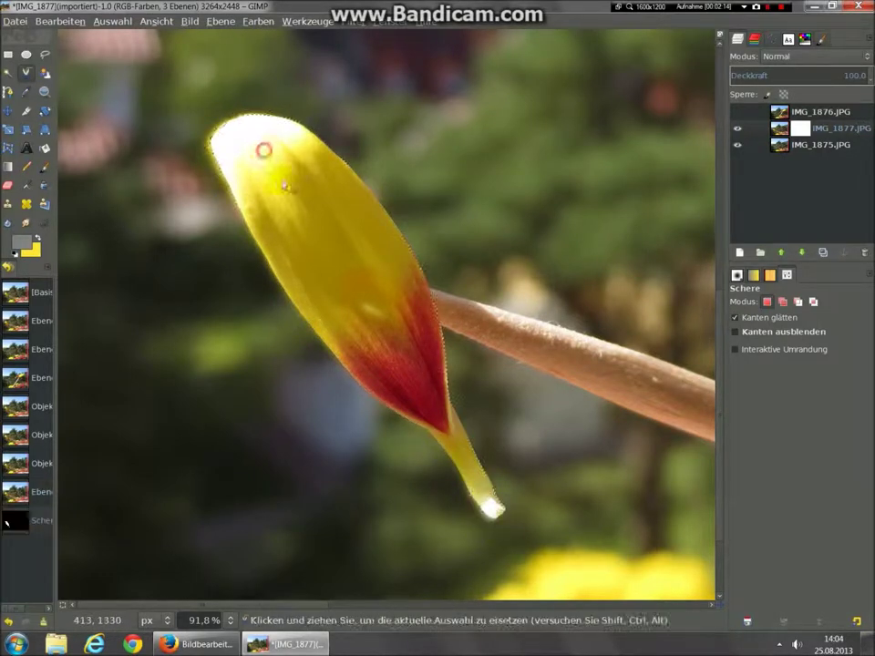
{"action": "left_click", "coordinate": [72, 156]}
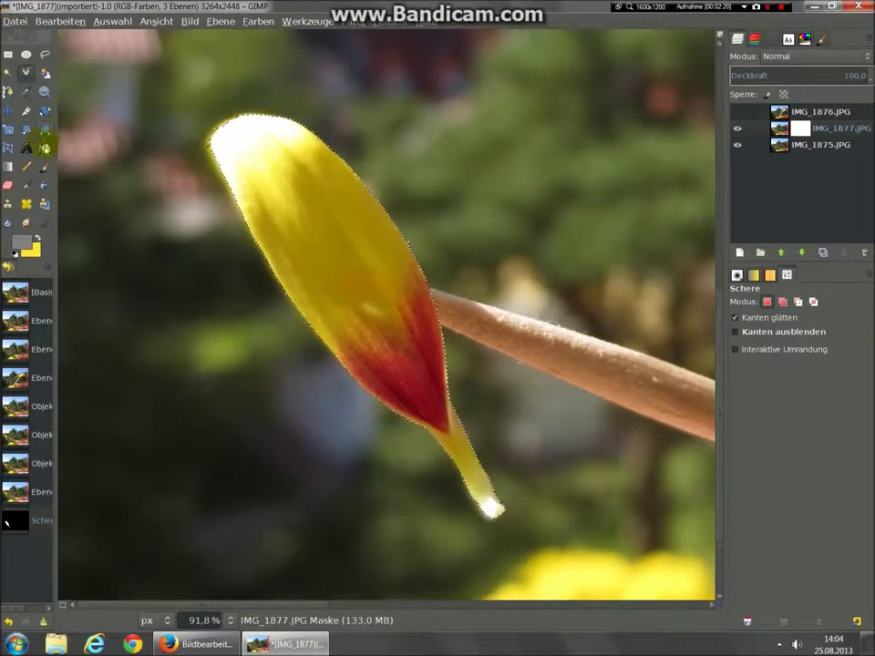
Zoom in on the petal tip and fix stray selection edges with Free Select
{"action": "key", "text": "z"}
{"action": "left_click_drag", "start_coordinate": [170, 118], "coordinate": [246, 159]}
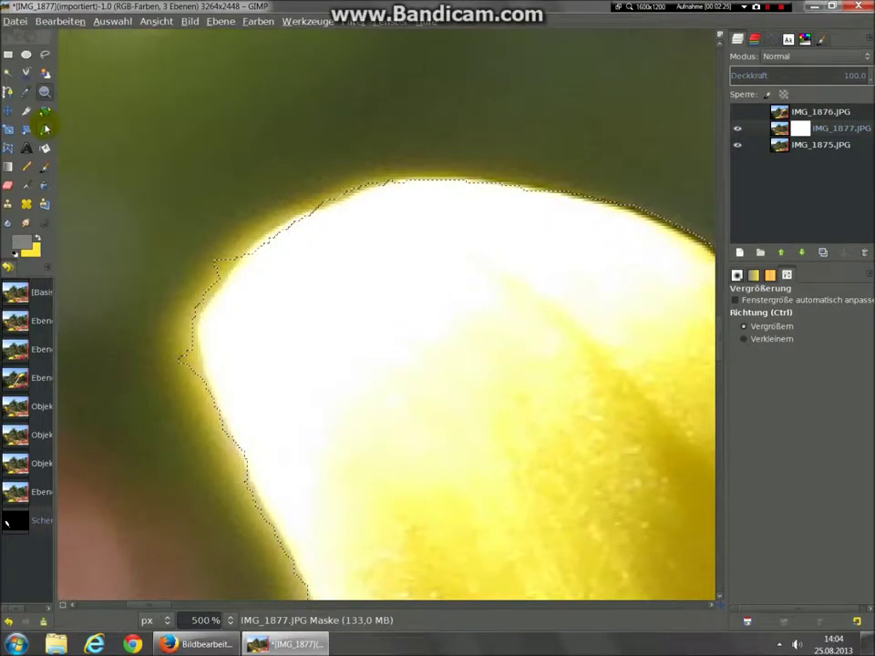
{"action": "left_click", "coordinate": [45, 54]}
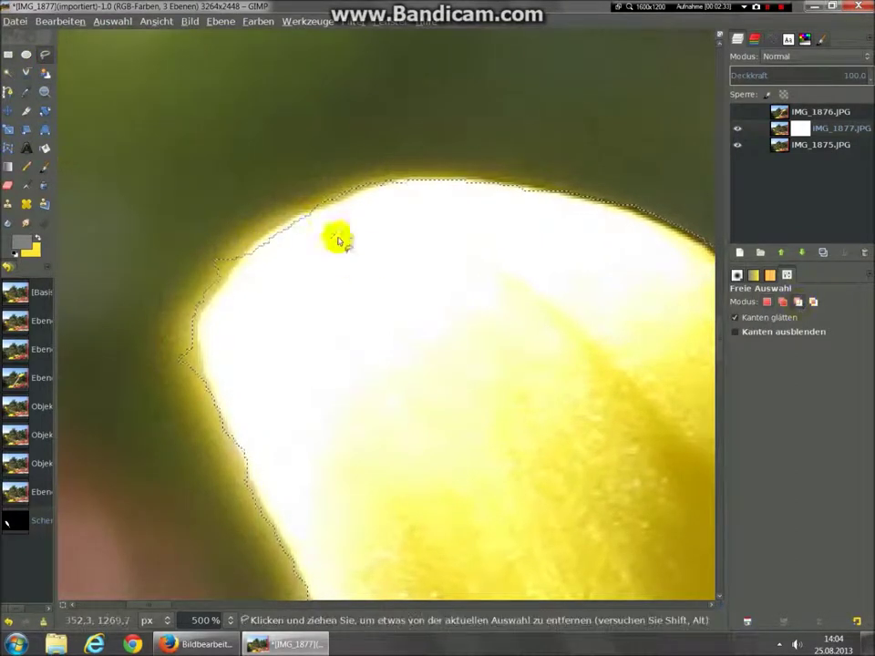
{"action": "left_click", "coordinate": [314, 209]}
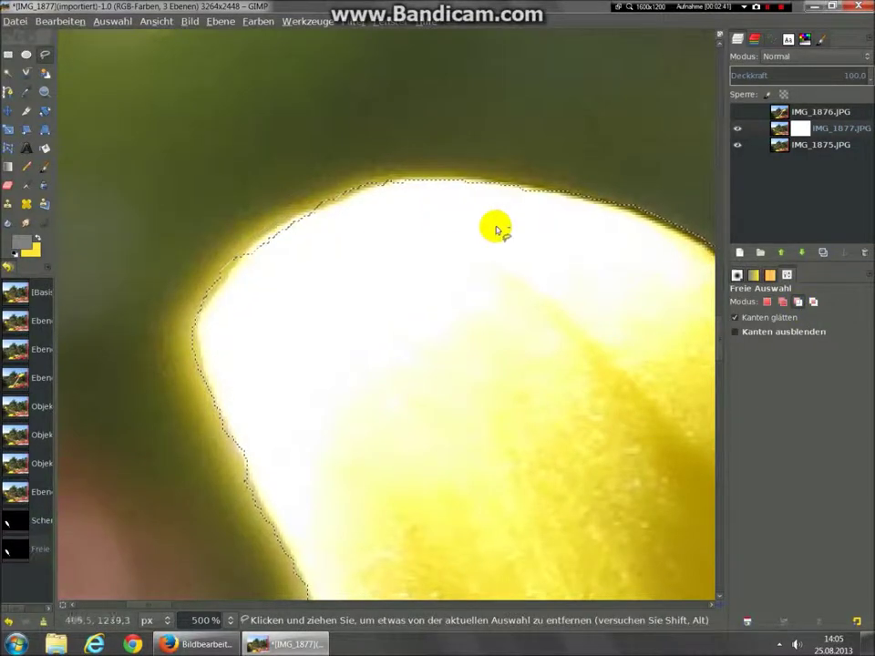
{"action": "mouse_move", "coordinate": [371, 211]}
{"action": "left_mouse_down"}
{"action": "mouse_move", "coordinate": [261, 241]}
{"action": "mouse_move", "coordinate": [344, 210]}
{"action": "left_mouse_up"}
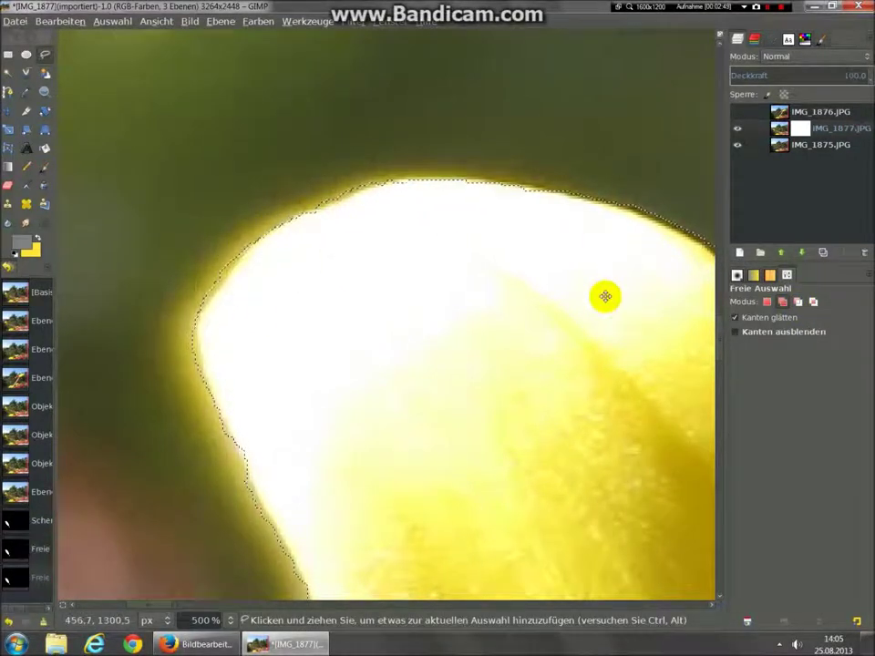
{"action": "scroll", "coordinate": [504, 439], "scroll_direction": "right", "scroll_amount": 5}
{"action": "scroll", "coordinate": [279, 236], "scroll_direction": "up", "scroll_amount": 5}
{"action": "scroll", "coordinate": [275, 275], "scroll_direction": "left", "scroll_amount": 5}
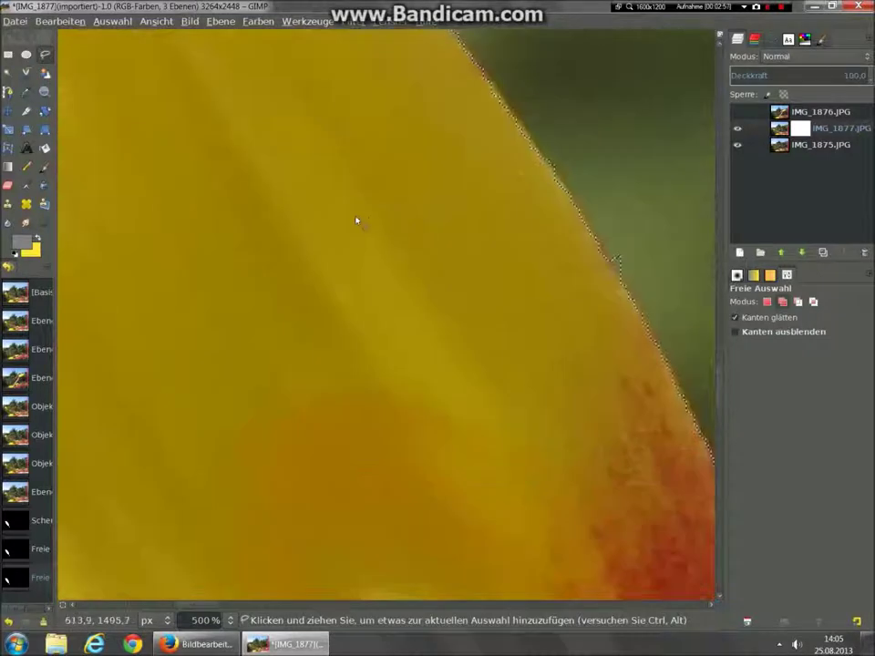
Grow the petal selection by 1 px
{"action": "left_click", "coordinate": [115, 27]}
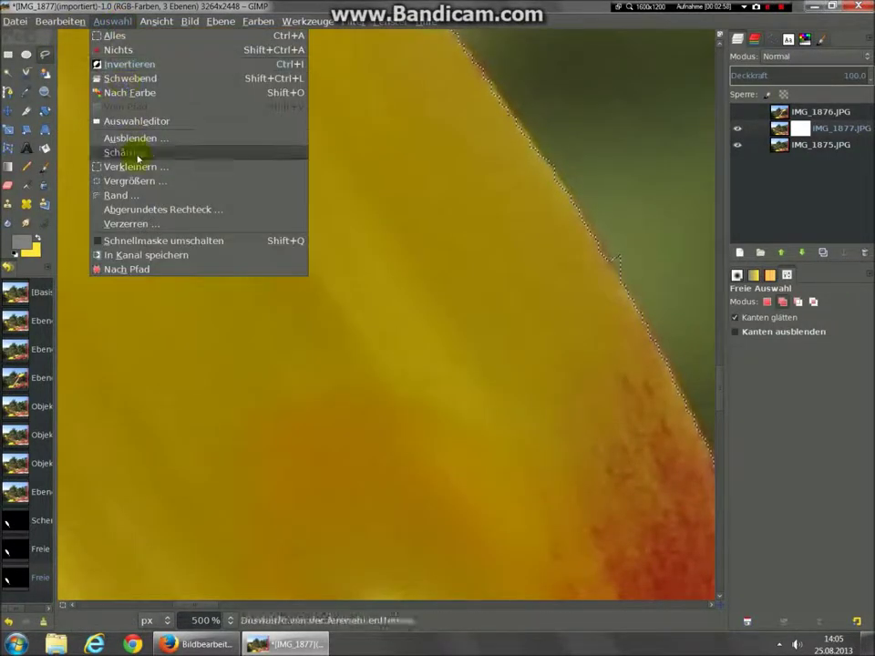
{"action": "left_click", "coordinate": [141, 181]}
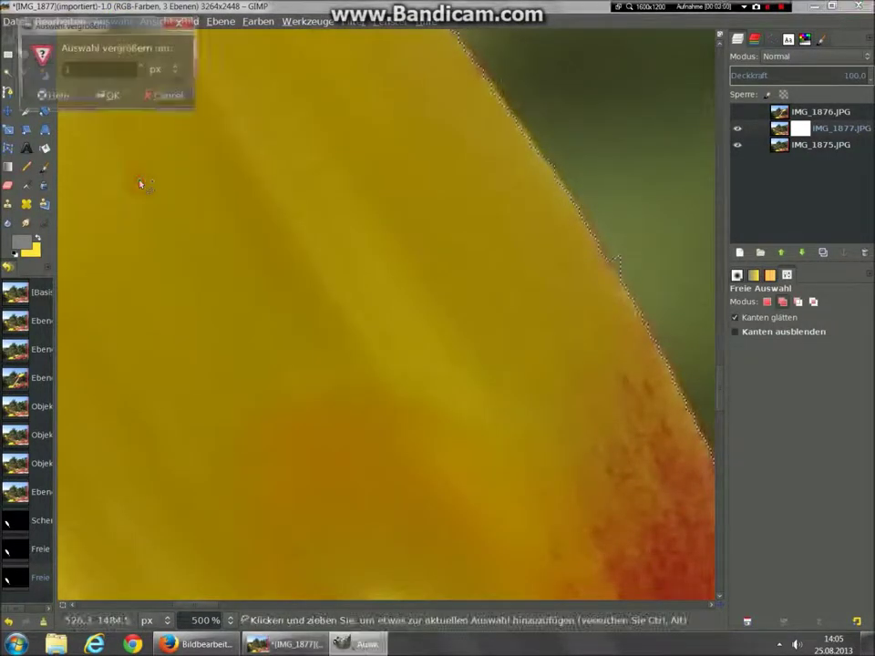
{"action": "left_click", "coordinate": [119, 99]}
{"action": "scroll", "coordinate": [388, 333], "scroll_direction": "up", "scroll_amount": 3}
{"action": "scroll", "coordinate": [385, 425], "scroll_direction": "up", "scroll_amount": 3}
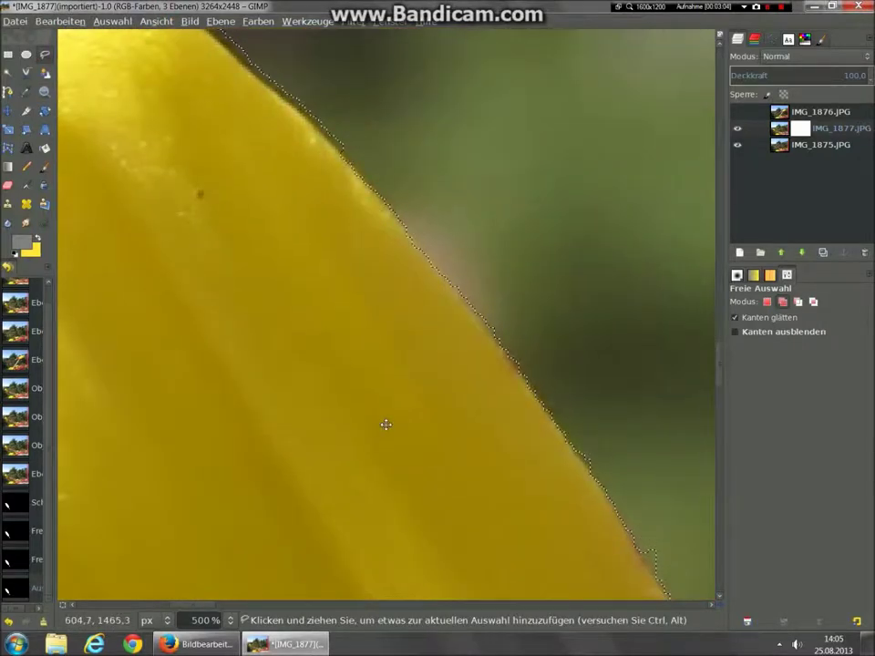
{"action": "scroll", "coordinate": [365, 383], "scroll_direction": "up", "scroll_amount": 5}
{"action": "scroll", "coordinate": [567, 507], "scroll_direction": "right", "scroll_amount": 4}
Check the selection edge around the petal and stick, then zoom out to 33.3%
{"action": "mouse_move", "coordinate": [301, 416]}
{"action": "left_mouse_down"}
{"action": "mouse_move", "coordinate": [522, 359]}
{"action": "mouse_move", "coordinate": [256, 53]}
{"action": "left_mouse_up"}
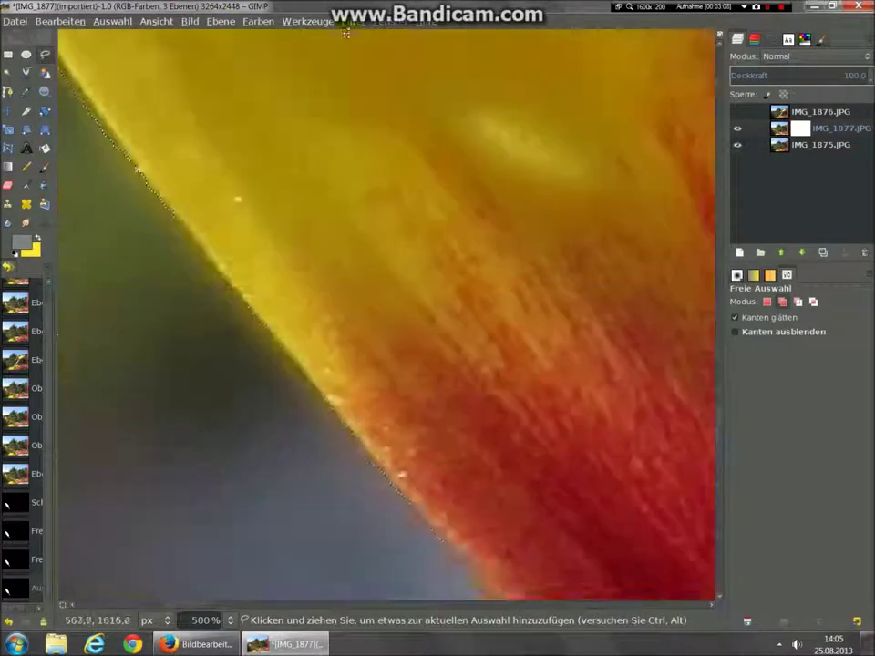
{"action": "left_click_drag", "start_coordinate": [568, 347], "coordinate": [331, 90]}
{"action": "left_click_drag", "start_coordinate": [529, 275], "coordinate": [263, 58]}
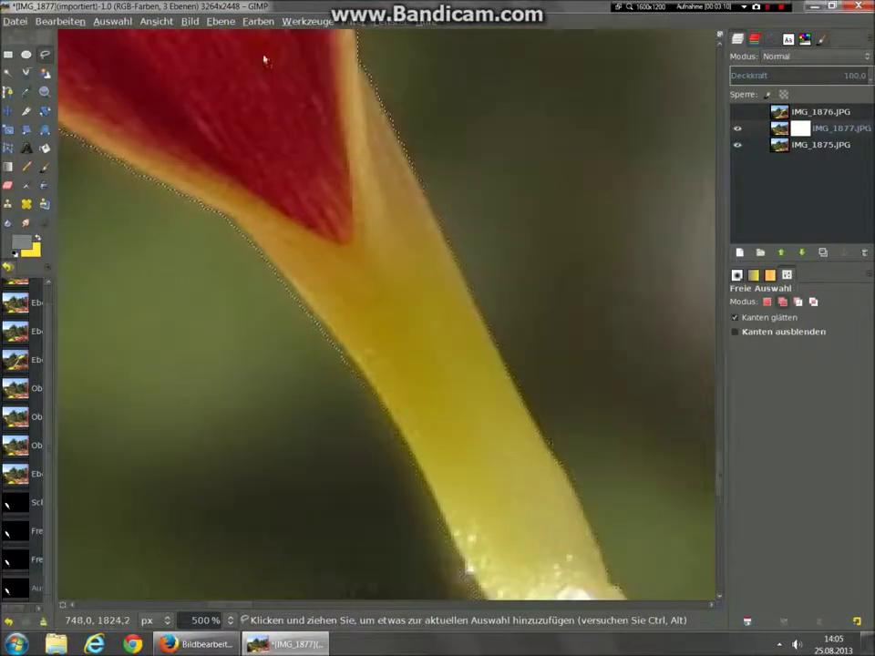
{"action": "left_click_drag", "start_coordinate": [488, 504], "coordinate": [295, 230]}
{"action": "left_click_drag", "start_coordinate": [271, 170], "coordinate": [312, 531]}
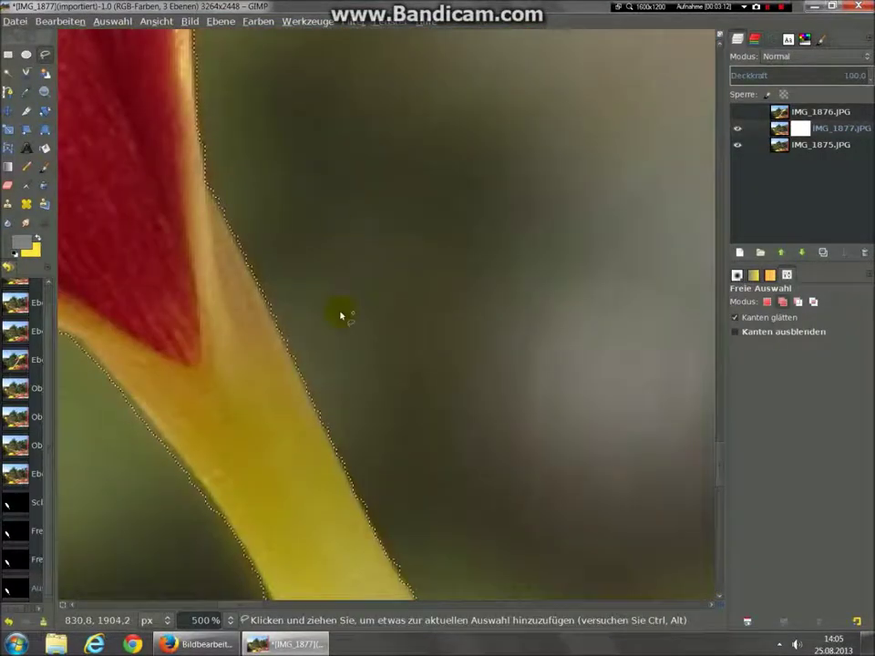
{"action": "left_click_drag", "start_coordinate": [346, 219], "coordinate": [388, 491]}
{"action": "left_click_drag", "start_coordinate": [312, 215], "coordinate": [464, 487]}
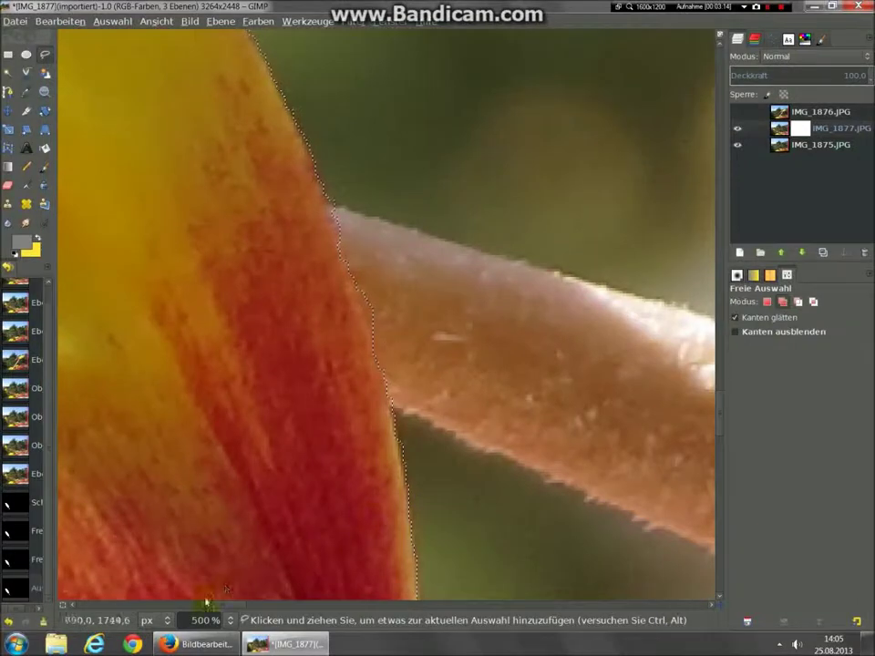
{"action": "left_click", "coordinate": [230, 620]}
{"action": "left_click", "coordinate": [230, 568]}
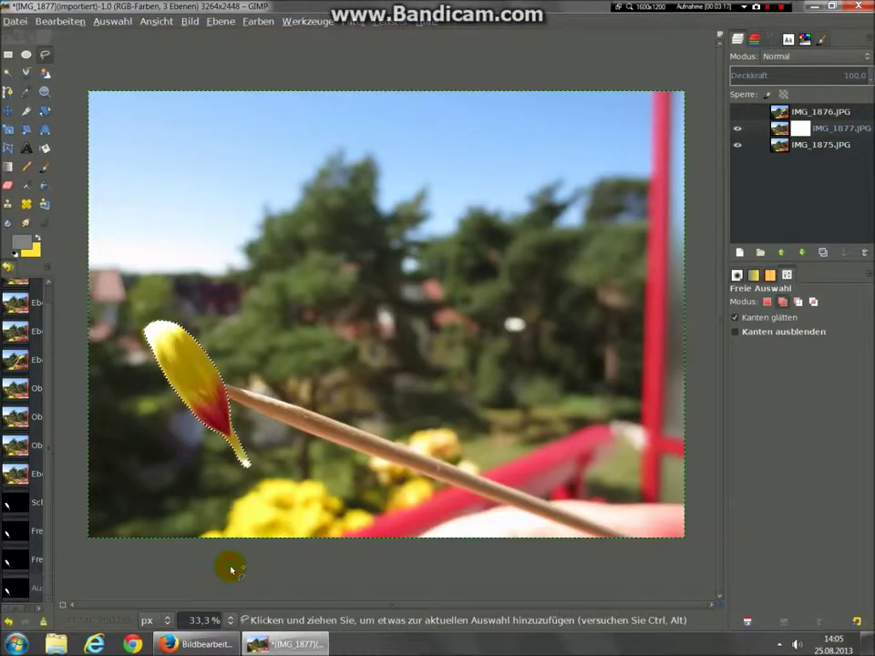
Invert the selection, fill IMG_1877's mask black outside the petal, and deselect
{"action": "left_click", "coordinate": [120, 20]}
{"action": "left_click", "coordinate": [100, 64]}
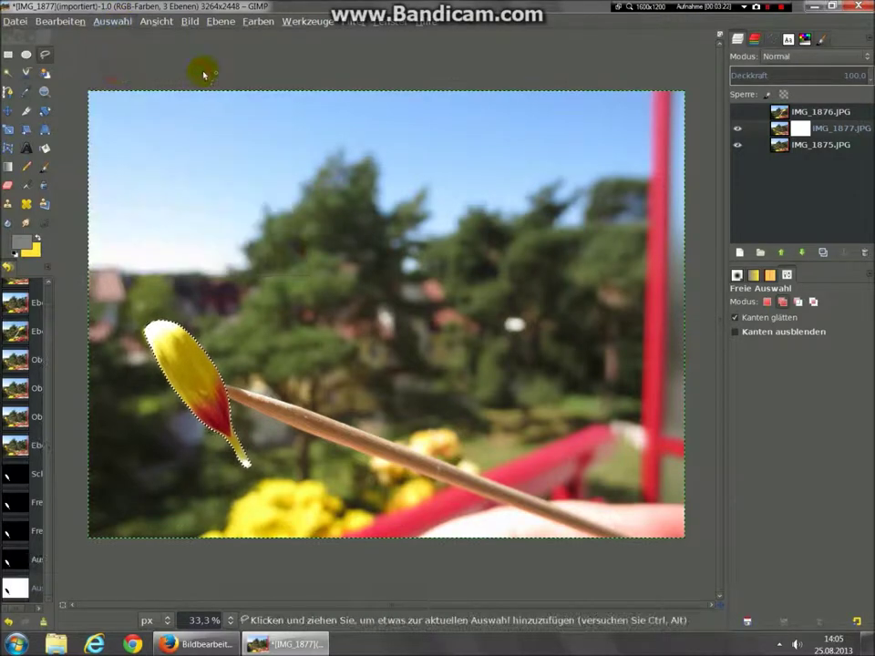
{"action": "left_click", "coordinate": [54, 21]}
{"action": "left_click", "coordinate": [47, 20]}
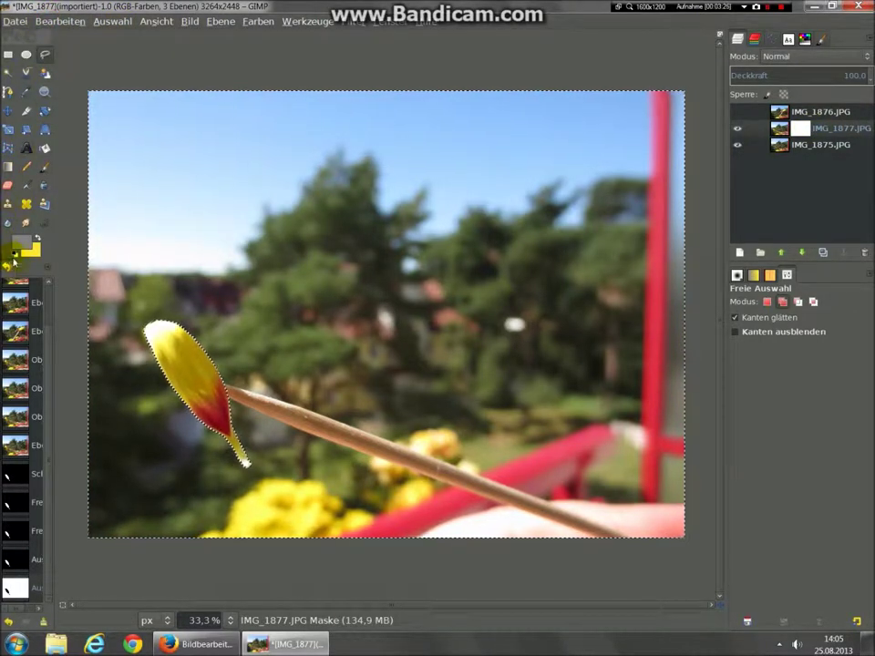
{"action": "left_click", "coordinate": [13, 261]}
{"action": "left_click", "coordinate": [60, 21]}
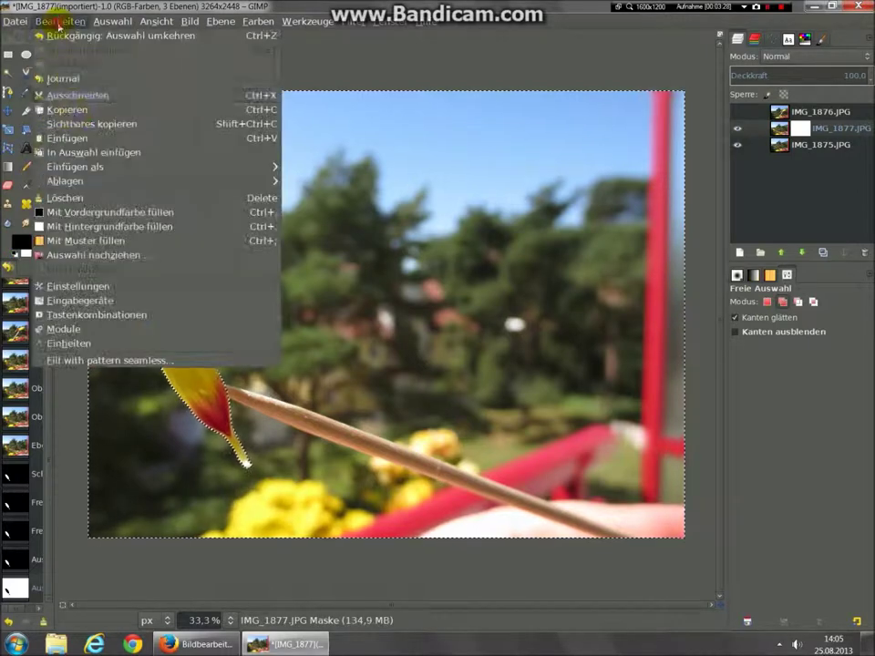
{"action": "left_click", "coordinate": [85, 212]}
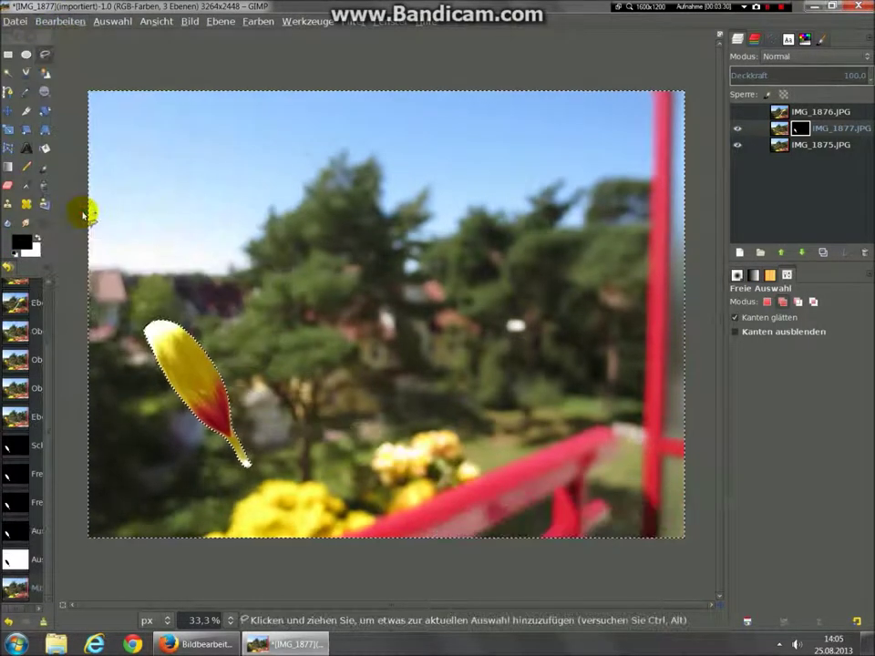
{"action": "left_click", "coordinate": [112, 21]}
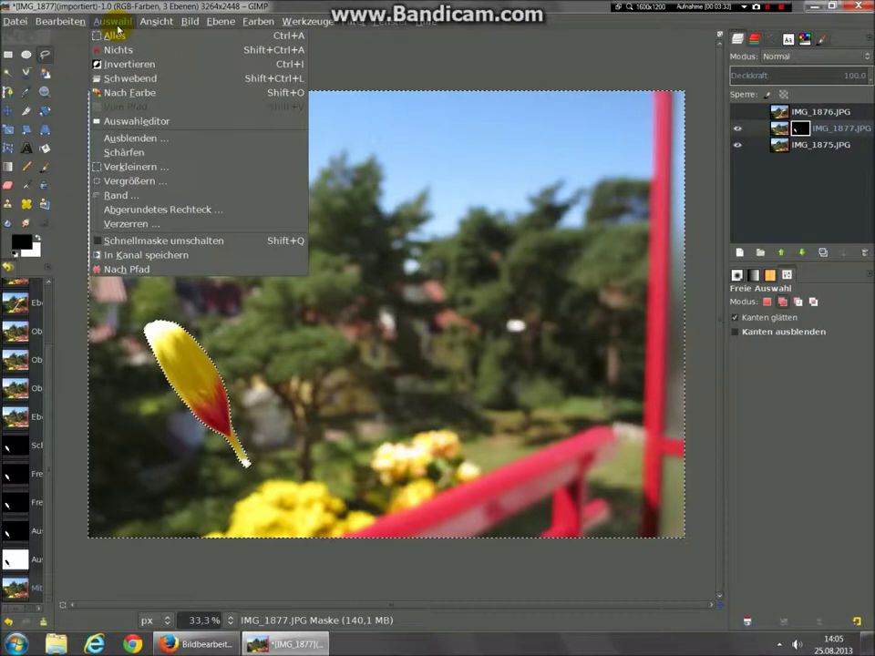
{"action": "left_click", "coordinate": [120, 52]}
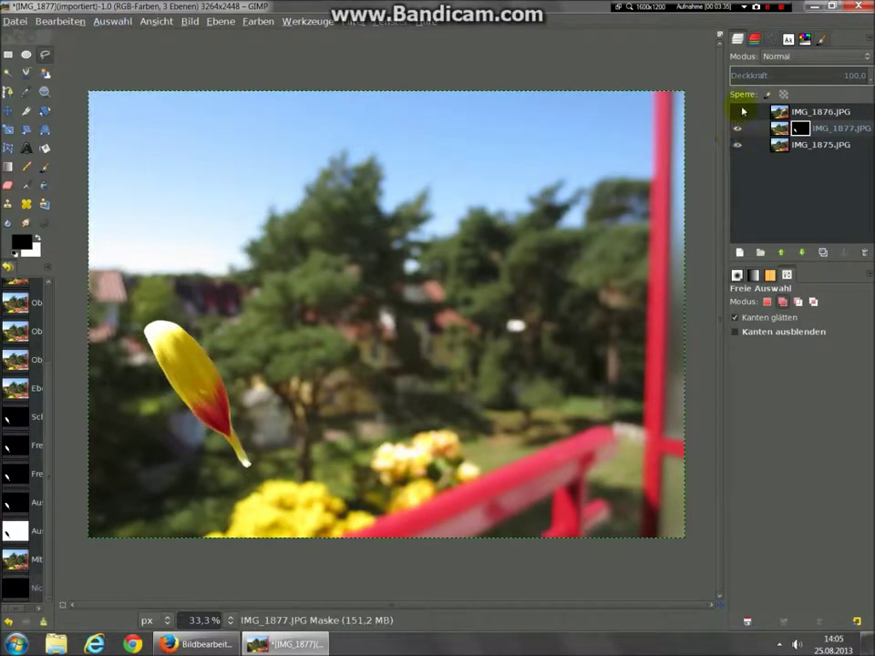
Show the IMG_1876.JPG layer and make it the active layer
{"action": "left_click", "coordinate": [739, 111]}
{"action": "left_click", "coordinate": [739, 112]}
{"action": "left_click", "coordinate": [779, 111]}
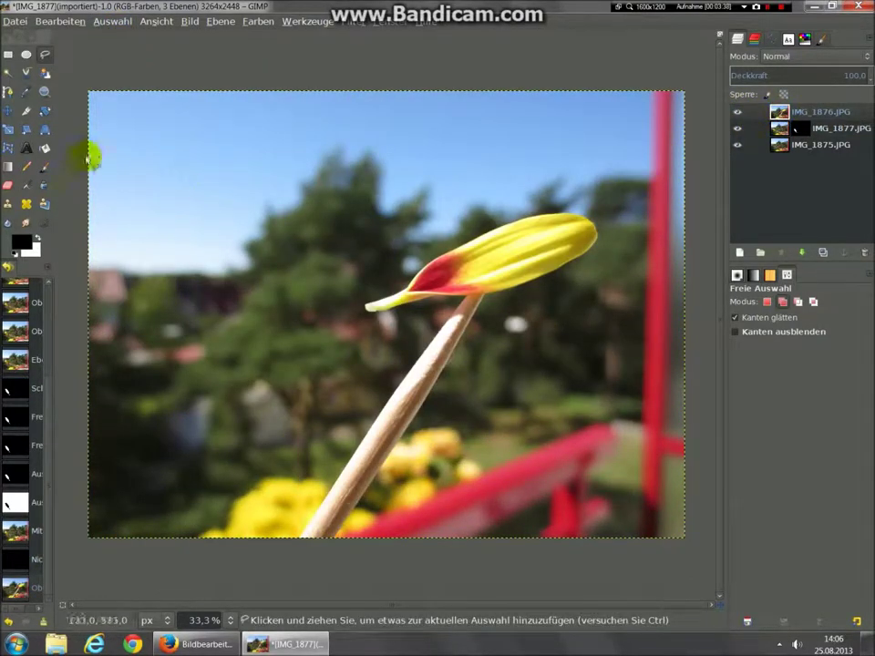
Zoom onto the second petal and trace it with Intelligent Scissors into a selection
{"action": "key", "text": "z"}
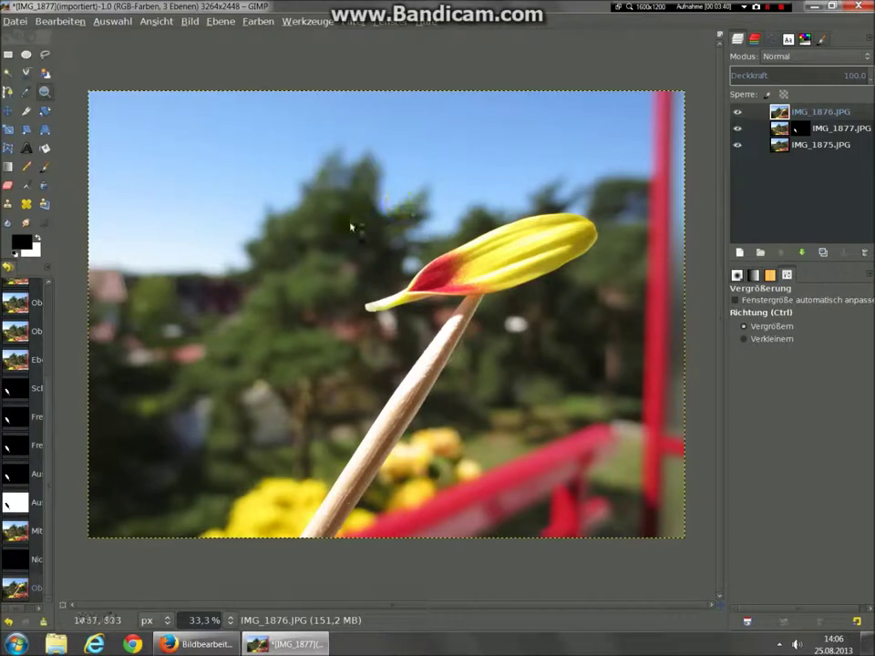
{"action": "left_click_drag", "start_coordinate": [357, 202], "coordinate": [608, 321]}
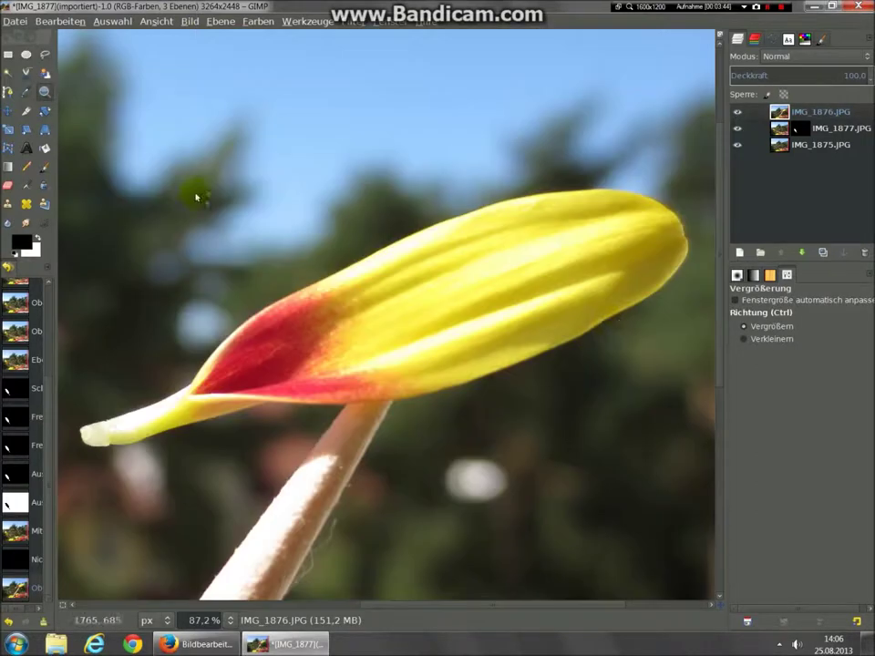
{"action": "left_click", "coordinate": [25, 72]}
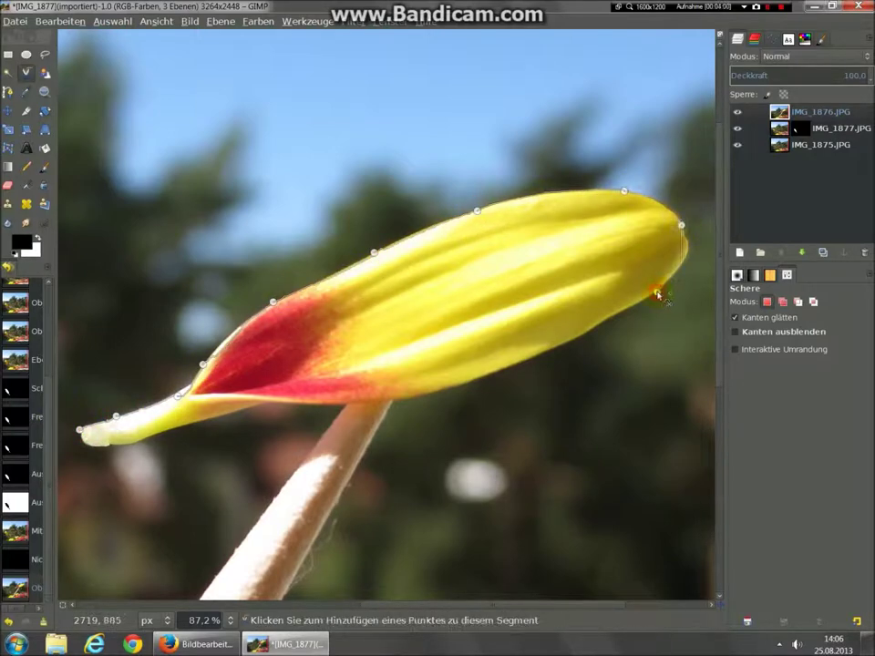
{"action": "left_click", "coordinate": [110, 442]}
{"action": "left_click", "coordinate": [95, 444]}
{"action": "left_click", "coordinate": [80, 428]}
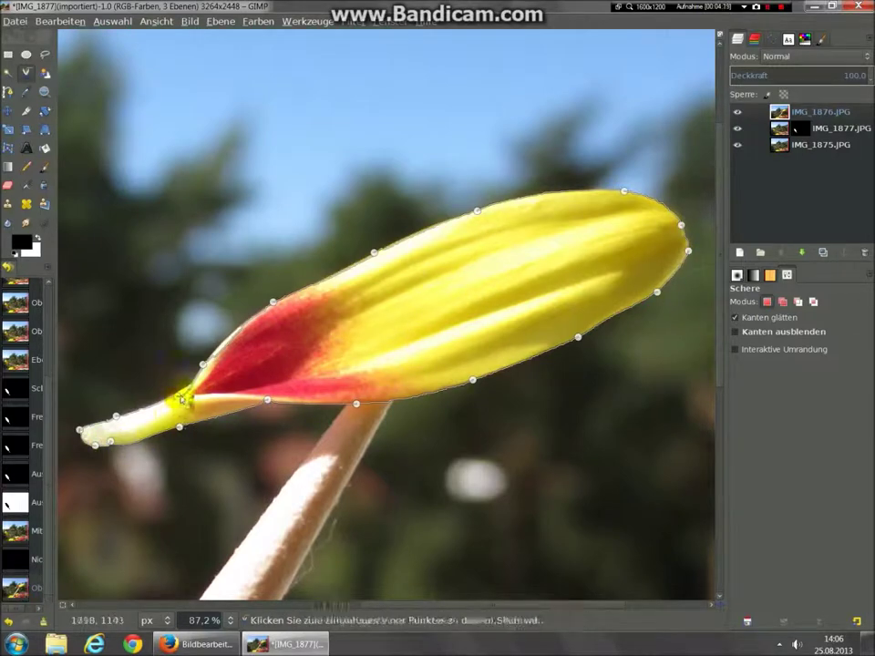
{"action": "left_click_drag", "start_coordinate": [202, 364], "coordinate": [226, 337]}
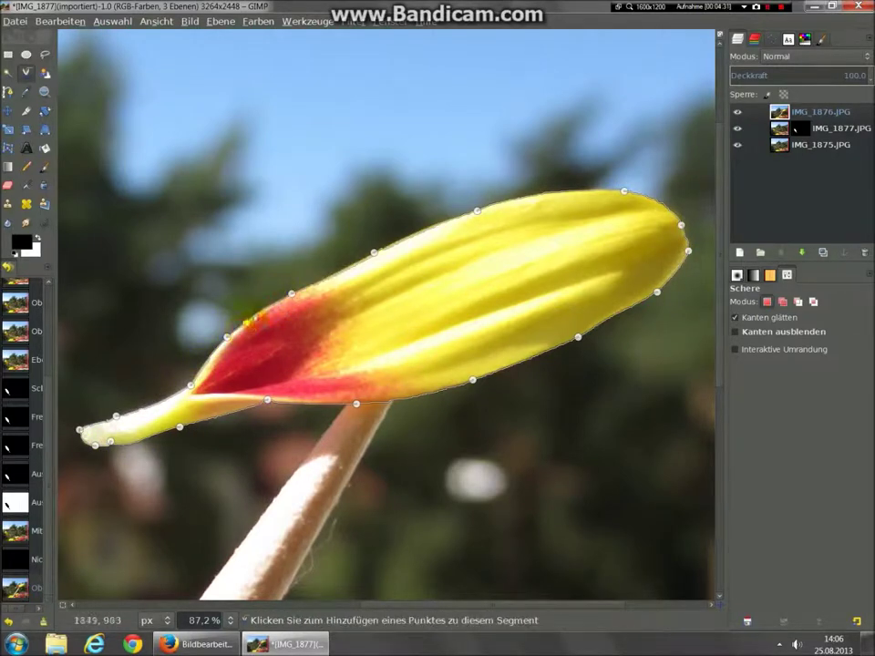
{"action": "left_click", "coordinate": [372, 306]}
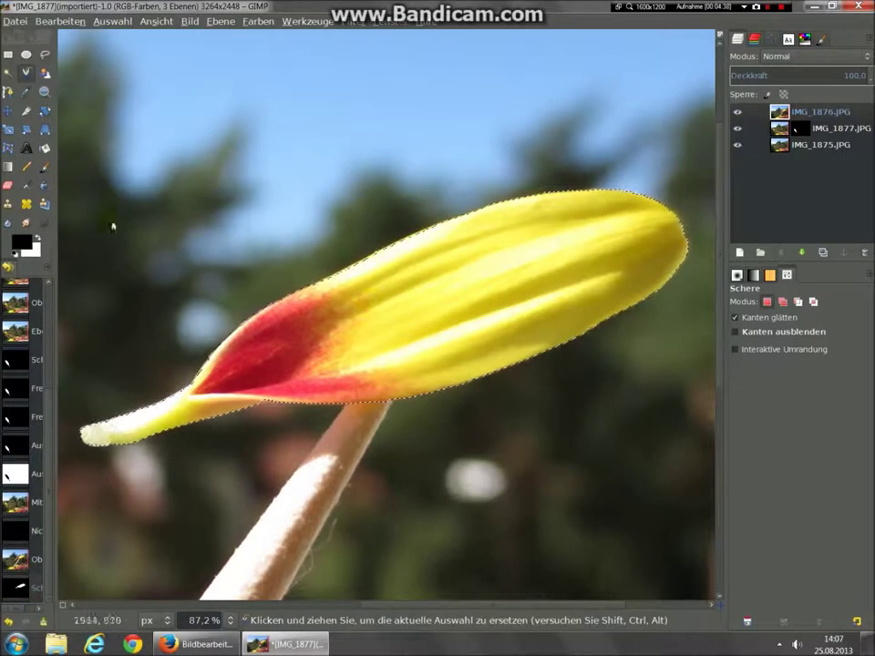
Zoom in on the petal's thin tip and grow the selection by 1 px
{"action": "key", "text": "z"}
{"action": "left_click_drag", "start_coordinate": [69, 367], "coordinate": [288, 496]}
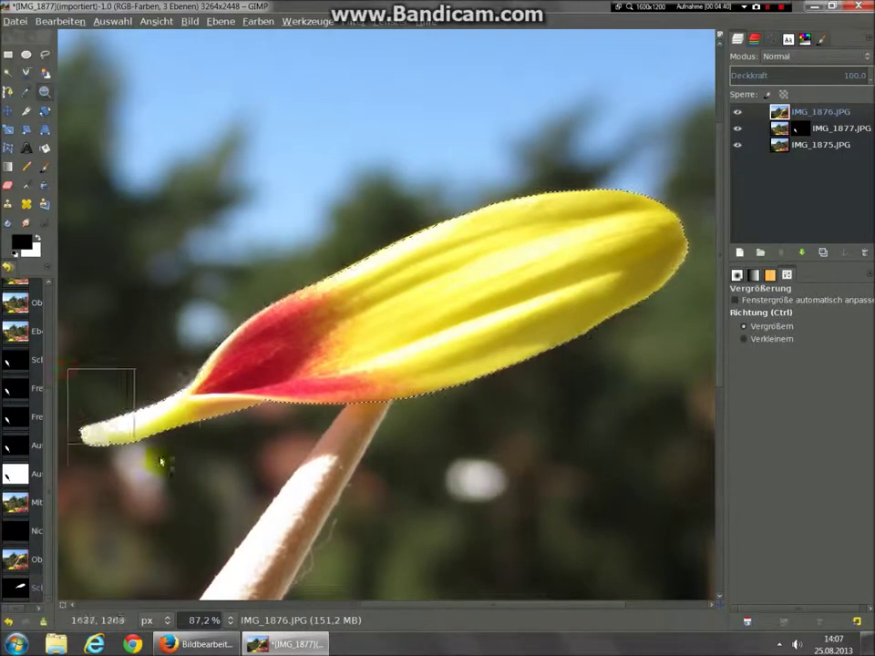
{"action": "left_click", "coordinate": [112, 21]}
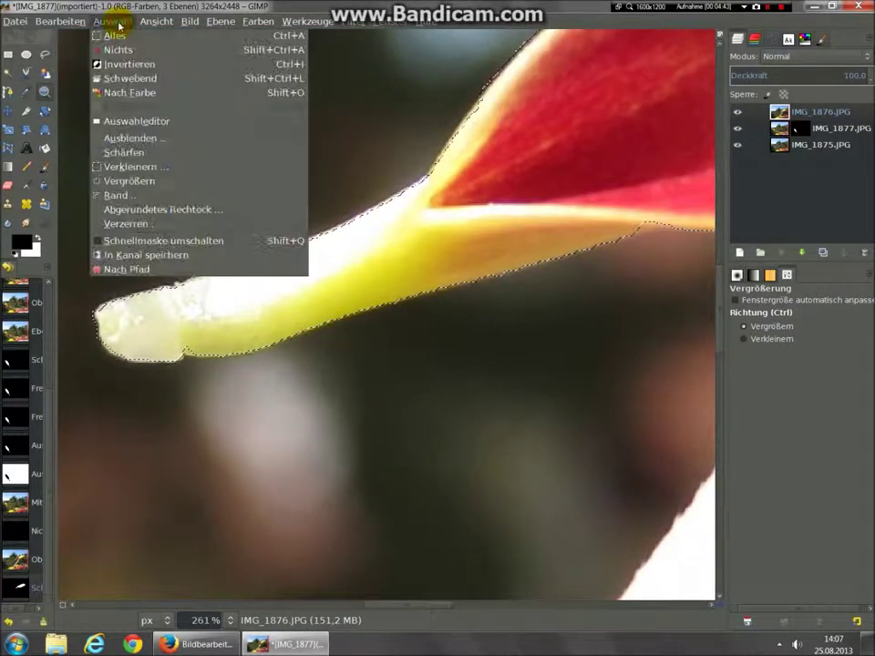
{"action": "left_click", "coordinate": [139, 180]}
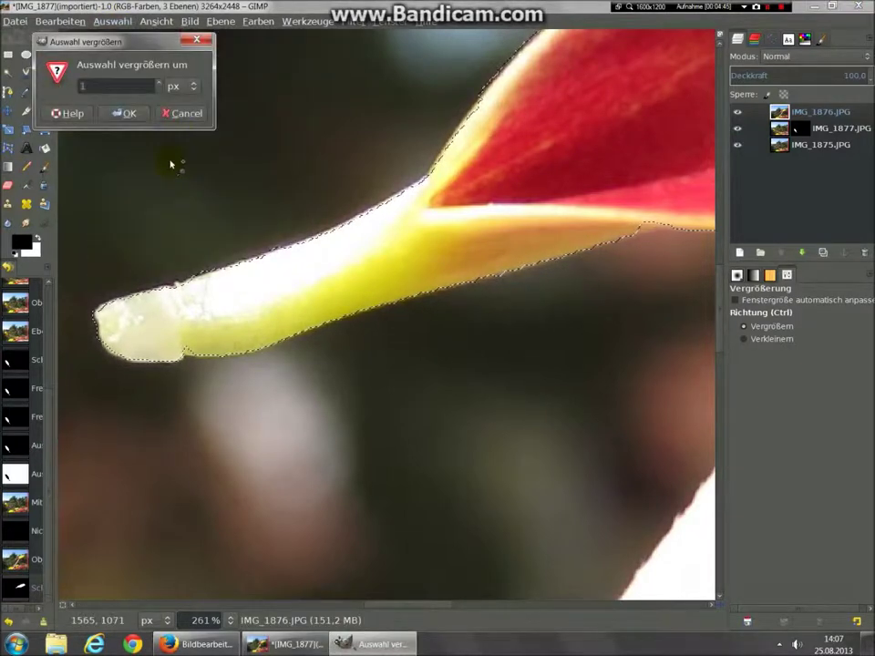
{"action": "left_click", "coordinate": [130, 116]}
Touch up the selection along the red part of the petal with Free Select
{"action": "mouse_move", "coordinate": [495, 181]}
{"action": "left_mouse_down"}
{"action": "mouse_move", "coordinate": [484, 227]}
{"action": "mouse_move", "coordinate": [302, 404]}
{"action": "left_mouse_up"}
{"action": "mouse_move", "coordinate": [468, 297]}
{"action": "left_mouse_down"}
{"action": "mouse_move", "coordinate": [342, 236]}
{"action": "mouse_move", "coordinate": [300, 229]}
{"action": "left_mouse_up"}
{"action": "left_click", "coordinate": [45, 54]}
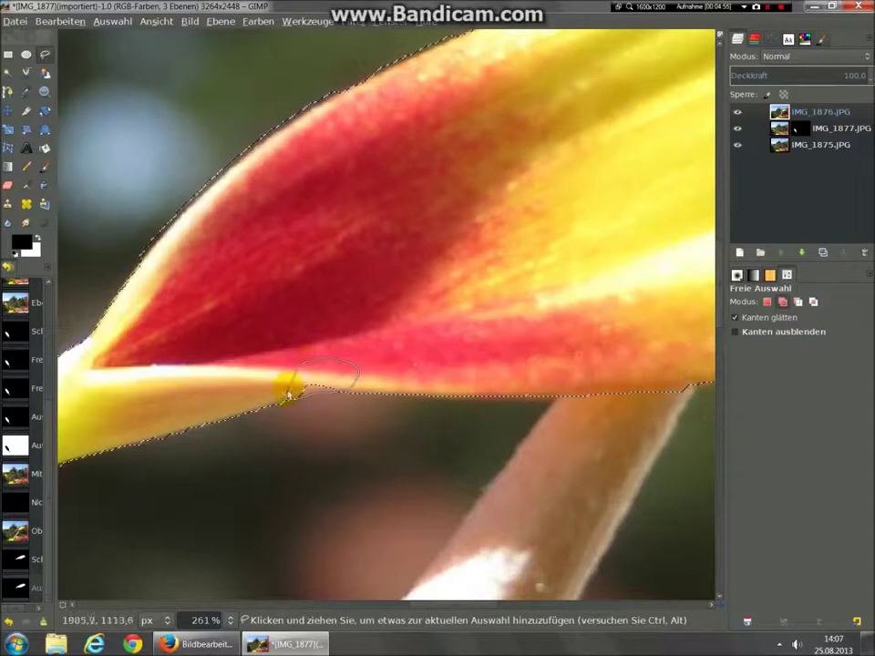
{"action": "scroll", "coordinate": [523, 258], "scroll_direction": "up", "scroll_amount": 3}
{"action": "scroll", "coordinate": [323, 309], "scroll_direction": "right", "scroll_amount": 3}
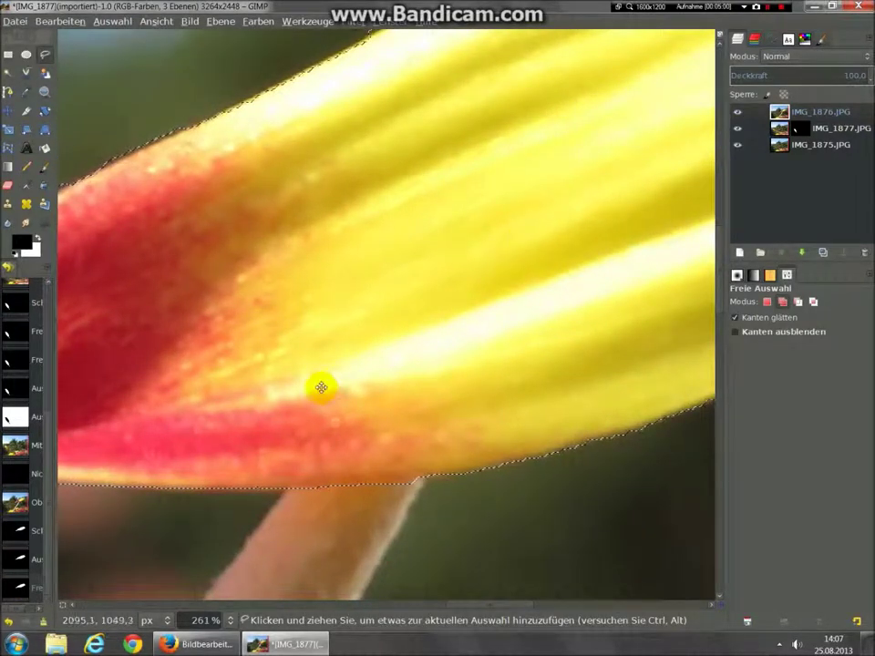
{"action": "left_click_drag", "start_coordinate": [323, 391], "coordinate": [473, 331]}
Grow the selection again, inspect the outline around the tip, and zoom to 33.3%
{"action": "left_click", "coordinate": [116, 24]}
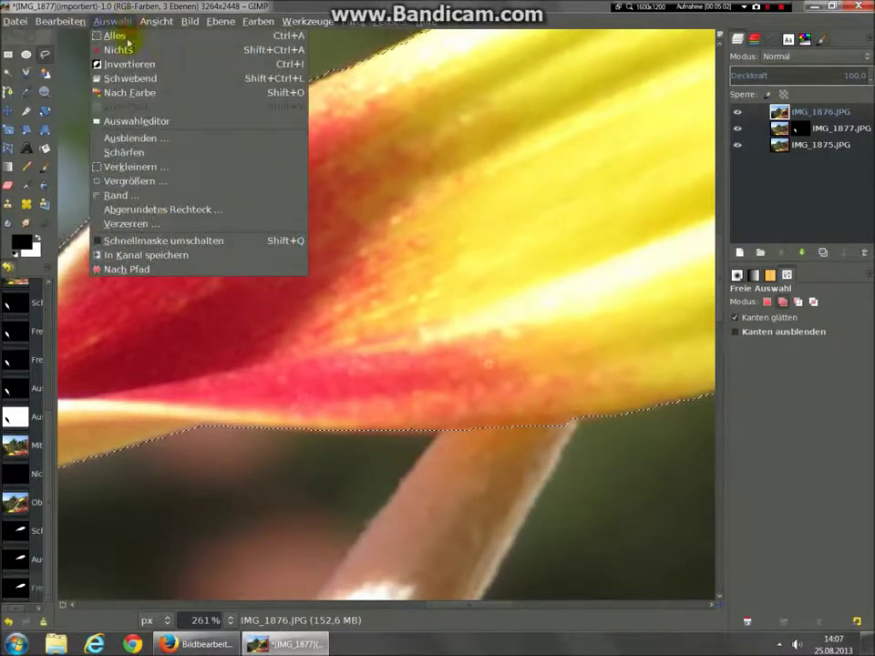
{"action": "left_click", "coordinate": [137, 182]}
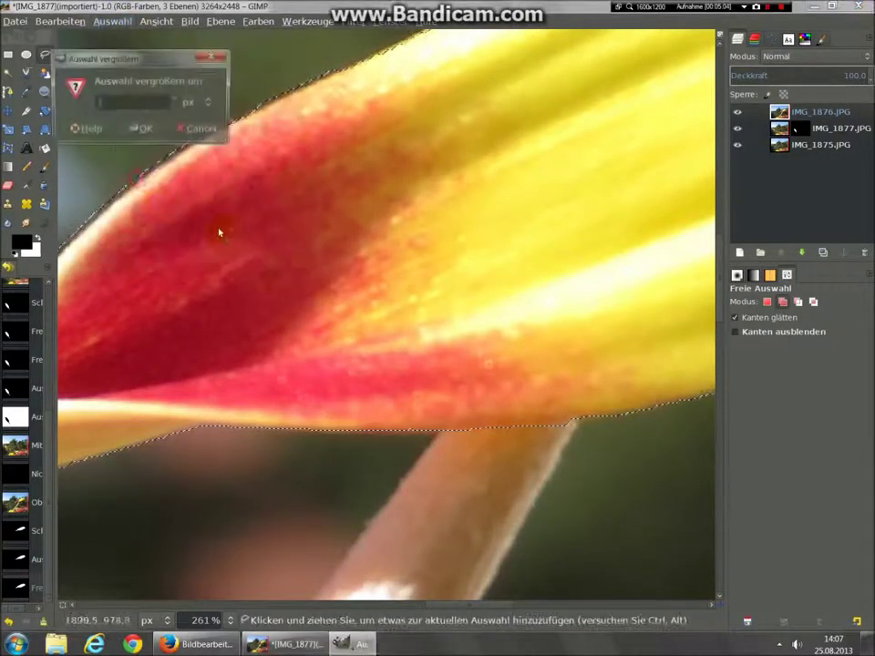
{"action": "left_click", "coordinate": [145, 130]}
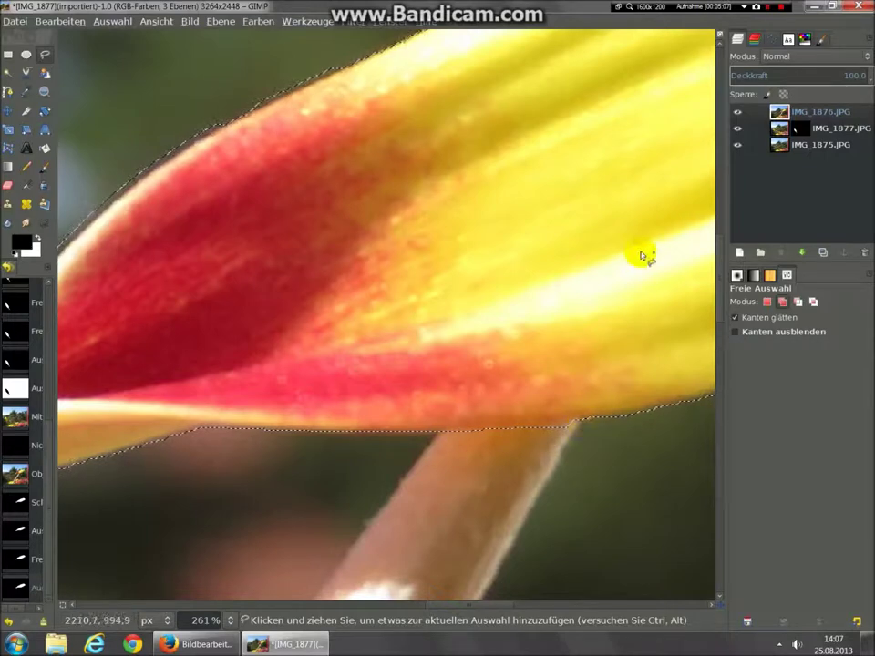
{"action": "left_click_drag", "start_coordinate": [642, 254], "coordinate": [393, 421]}
{"action": "left_click_drag", "start_coordinate": [505, 357], "coordinate": [201, 465]}
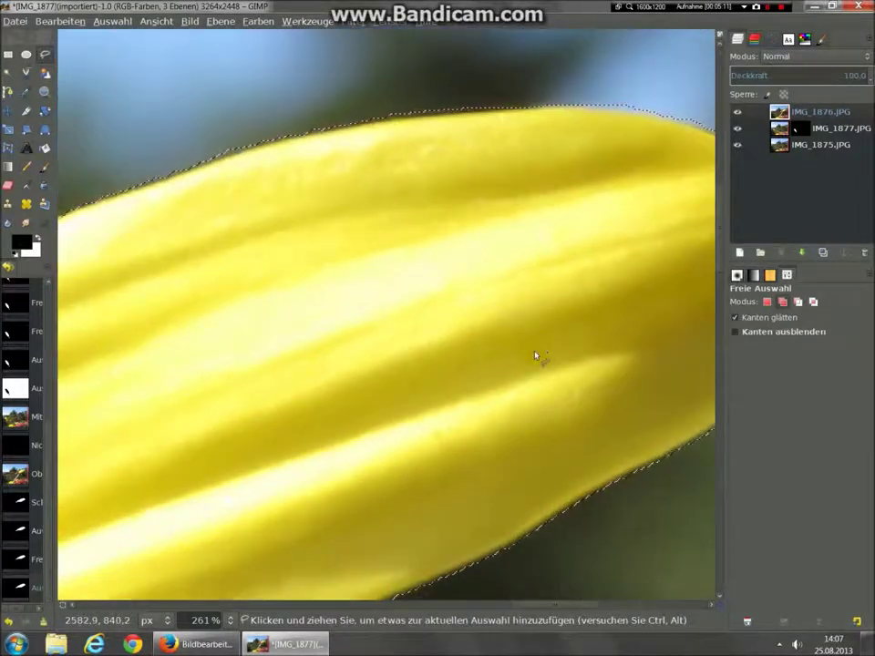
{"action": "left_click_drag", "start_coordinate": [492, 393], "coordinate": [288, 355]}
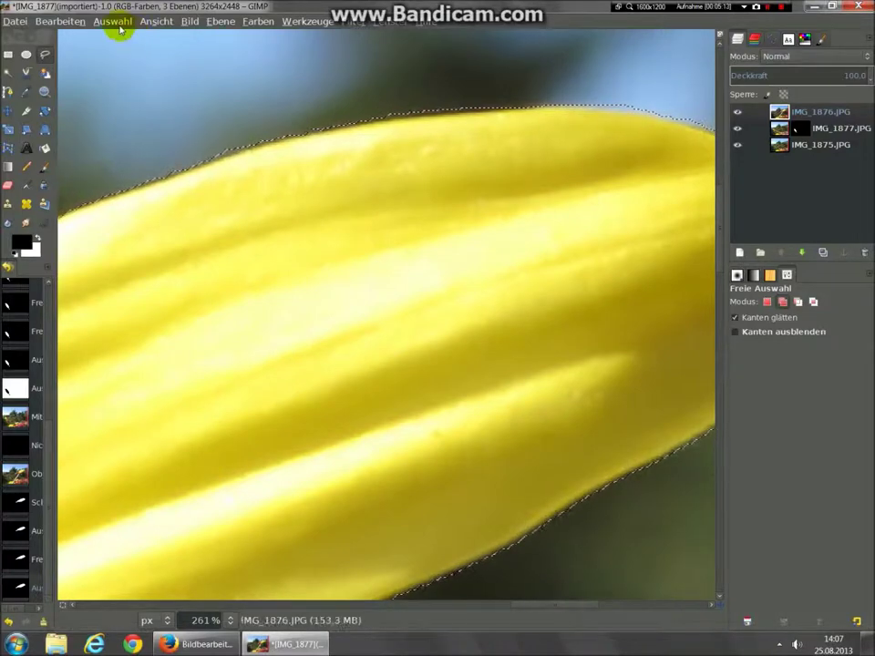
{"action": "left_click", "coordinate": [230, 619]}
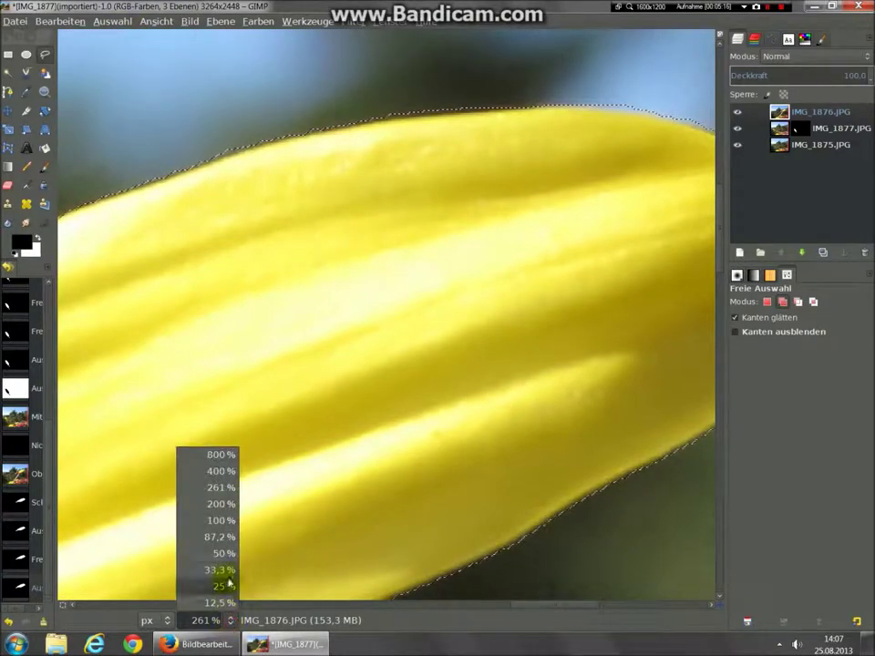
{"action": "left_click", "coordinate": [228, 570]}
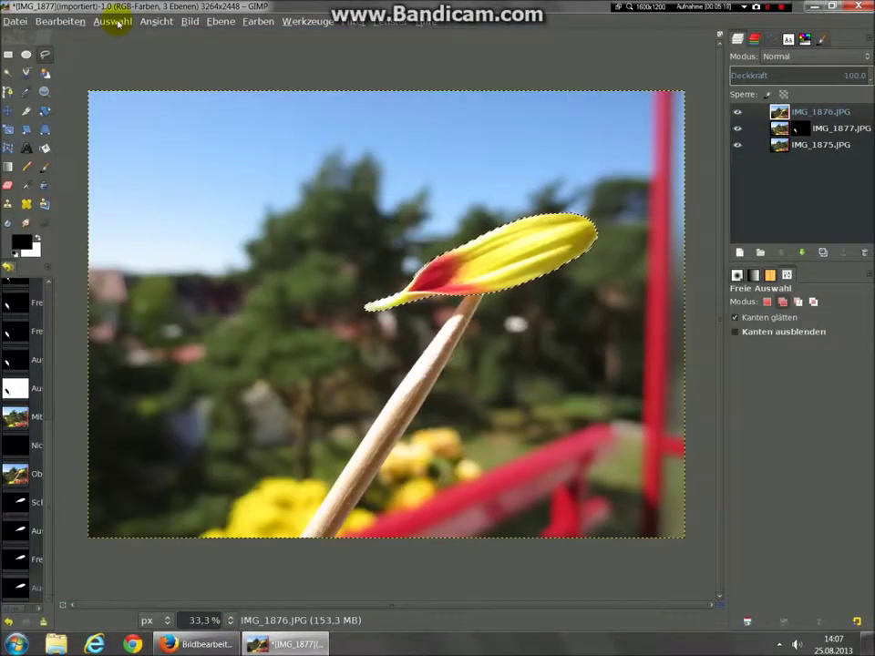
Invert the selection, add a white mask to IMG_1876, fill it black outside the petal, and deselect
{"action": "left_click", "coordinate": [113, 21]}
{"action": "left_click", "coordinate": [123, 64]}
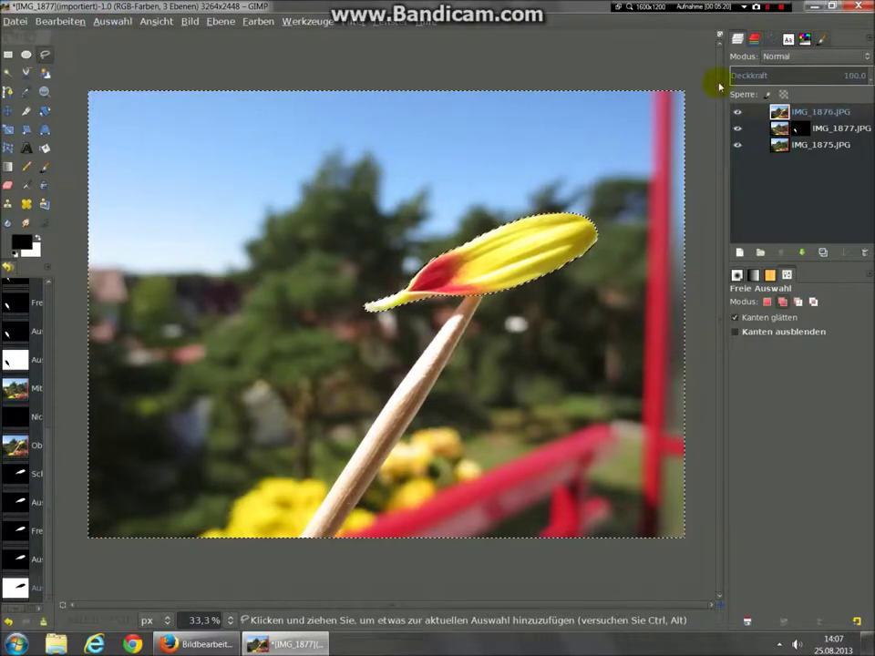
{"action": "right_click", "coordinate": [812, 113]}
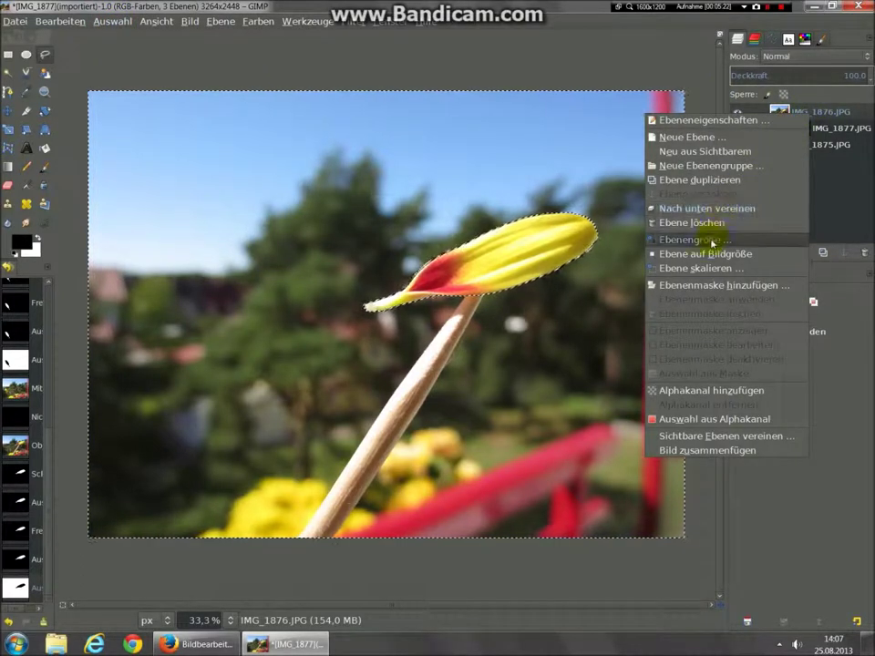
{"action": "left_click", "coordinate": [708, 285]}
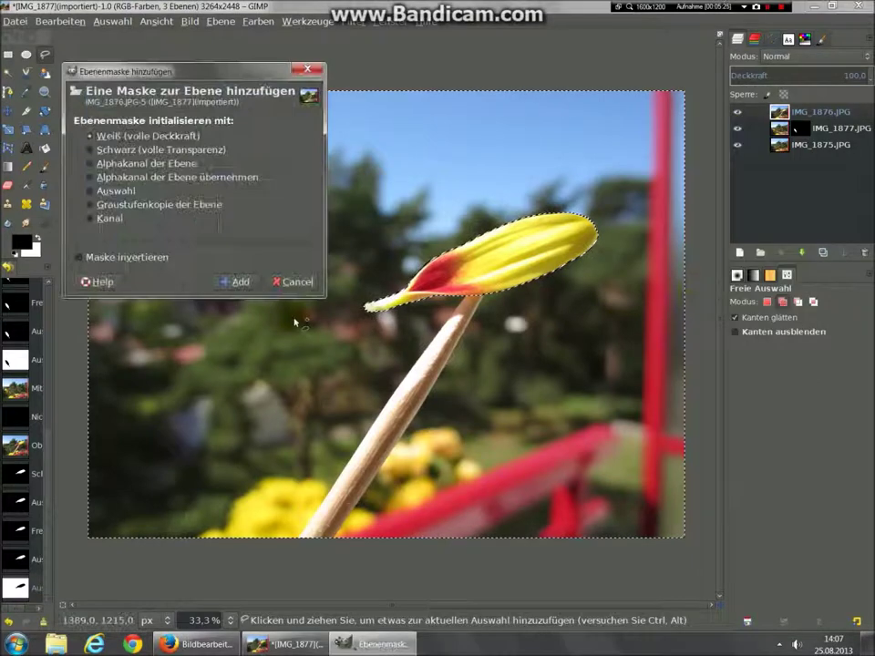
{"action": "left_click", "coordinate": [232, 281]}
{"action": "left_click", "coordinate": [59, 21]}
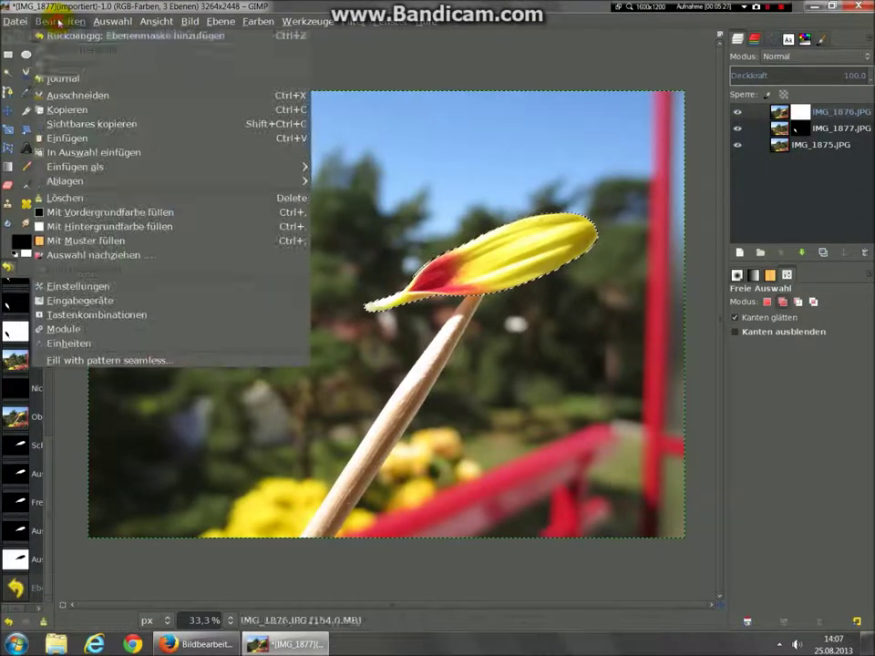
{"action": "left_click", "coordinate": [70, 214]}
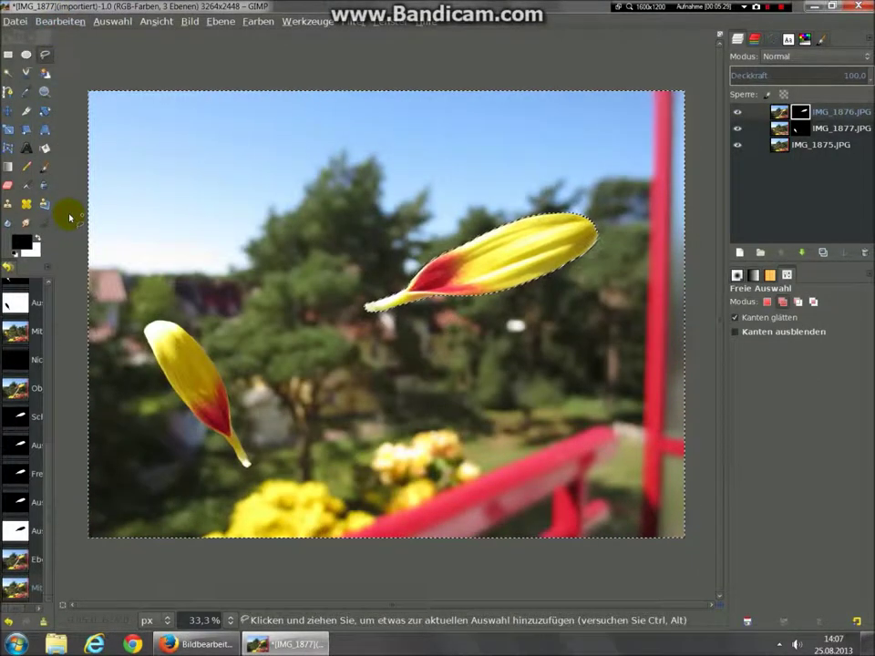
{"action": "left_click", "coordinate": [106, 22]}
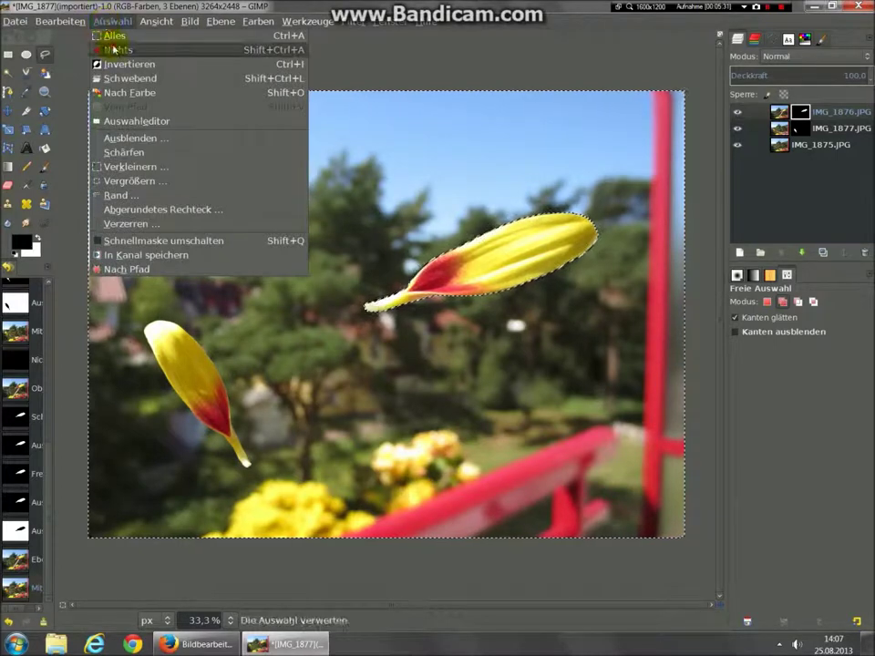
{"action": "left_click", "coordinate": [114, 49]}
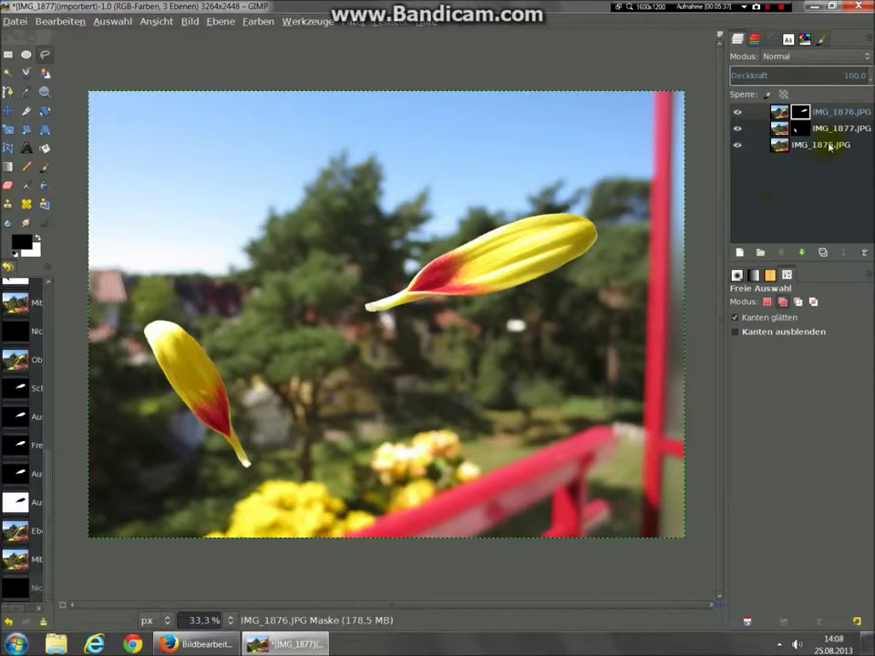
Apply a 50 px Gaussian blur to the IMG_1875.JPG garden layer
{"action": "left_click", "coordinate": [820, 144]}
{"action": "left_click", "coordinate": [351, 23]}
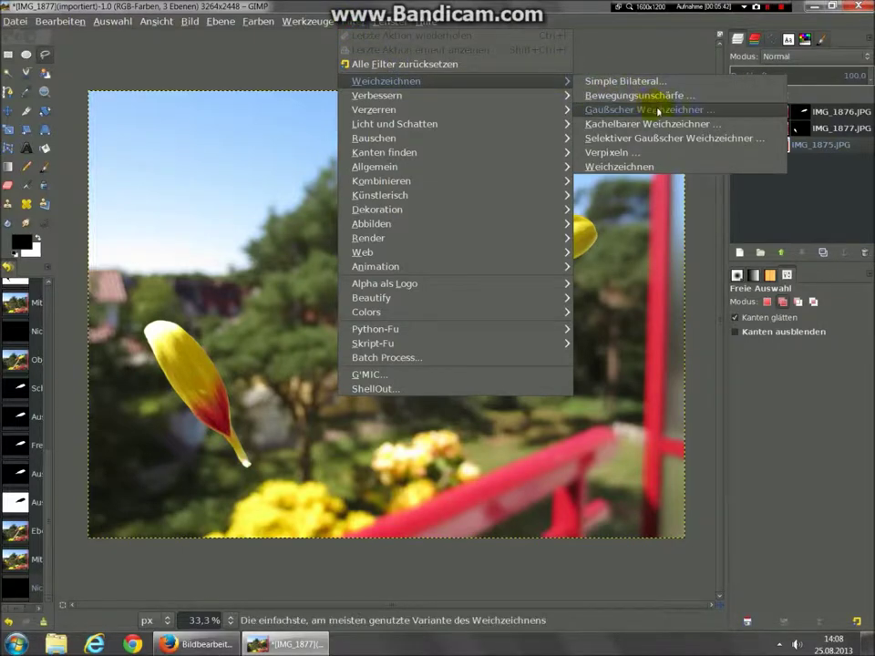
{"action": "mouse_move", "coordinate": [386, 81]}
{"action": "left_click", "coordinate": [656, 109]}
{"action": "mouse_move", "coordinate": [407, 357]}
{"action": "left_mouse_down"}
{"action": "mouse_move", "coordinate": [437, 380]}
{"action": "mouse_move", "coordinate": [415, 374]}
{"action": "left_mouse_up"}
{"action": "left_click_drag", "start_coordinate": [371, 293], "coordinate": [372, 275]}
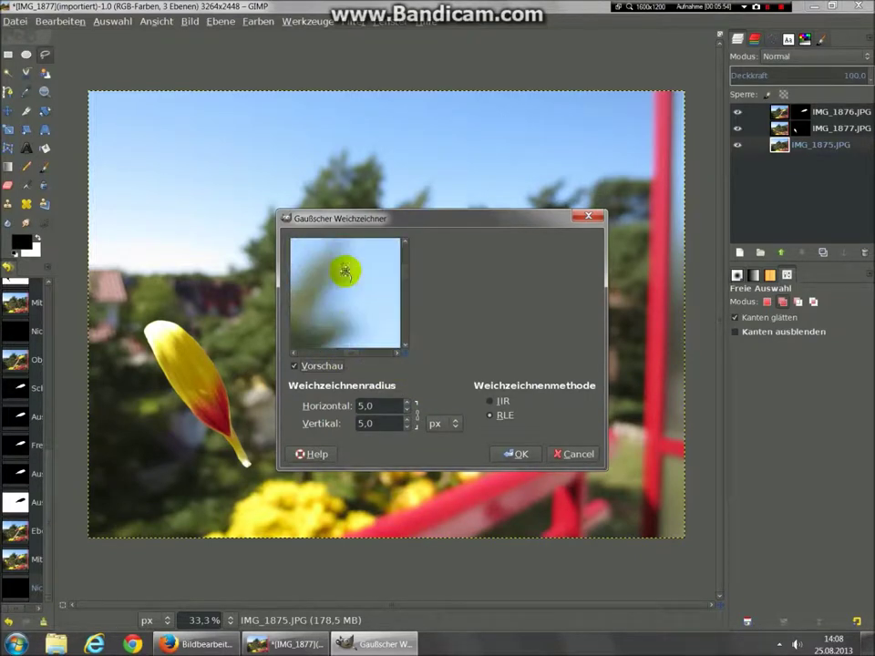
{"action": "left_click_drag", "start_coordinate": [371, 275], "coordinate": [399, 394]}
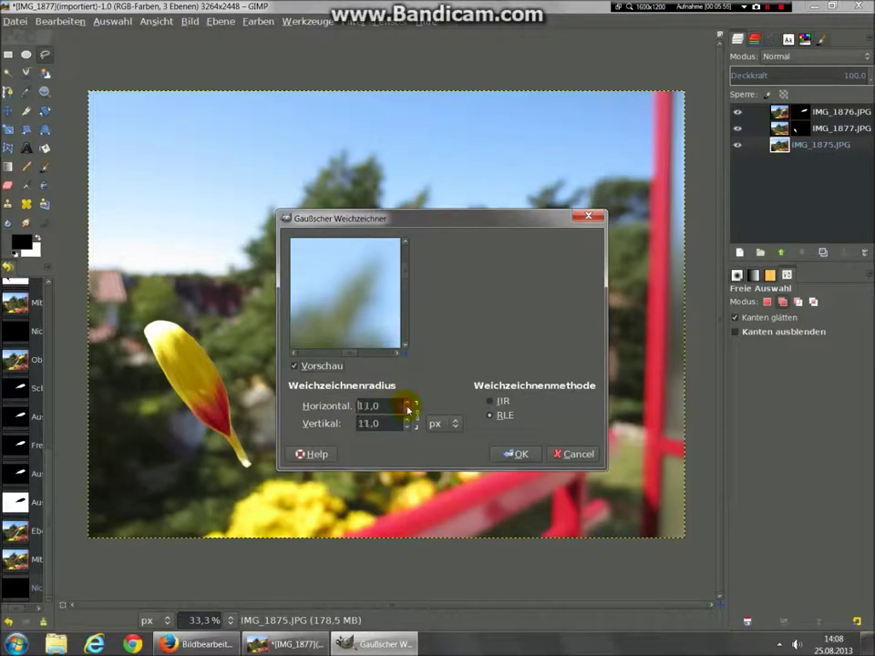
{"action": "mouse_move", "coordinate": [438, 270]}
{"action": "left_mouse_down"}
{"action": "mouse_move", "coordinate": [504, 176]}
{"action": "mouse_move", "coordinate": [538, 195]}
{"action": "left_mouse_up"}
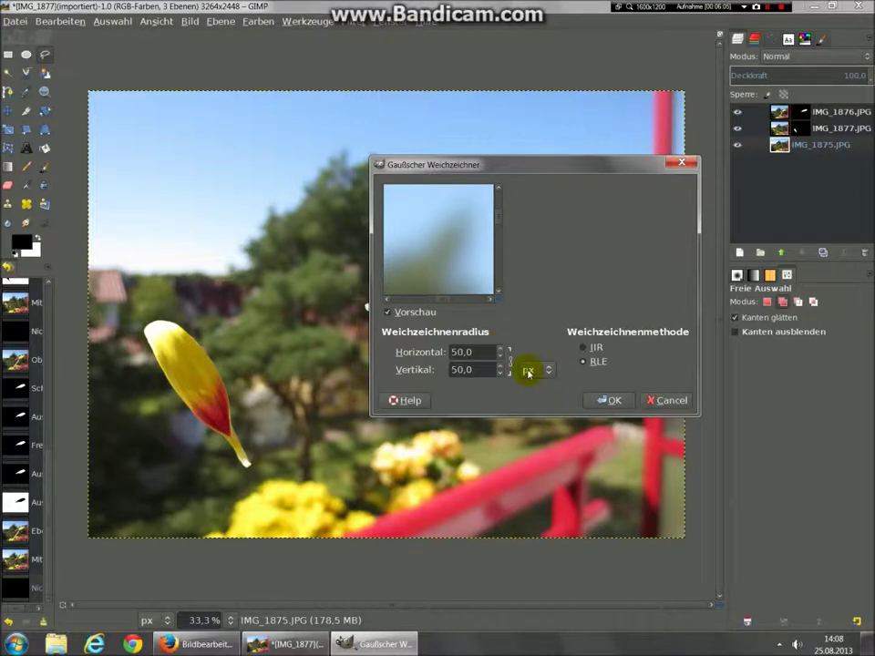
{"action": "left_click", "coordinate": [610, 401]}
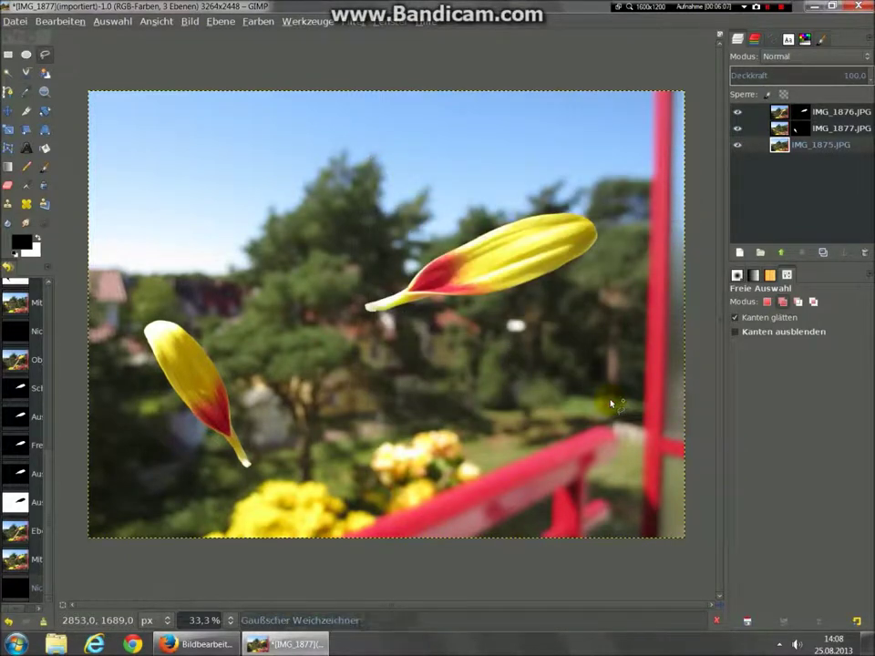